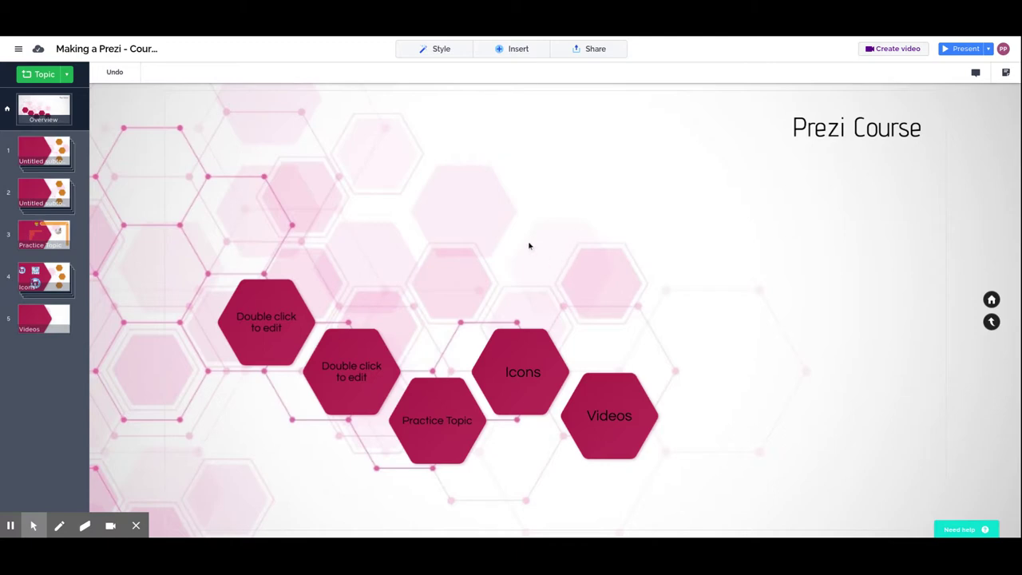
Step: Zoom into the second topic from the presentation overview
left_click(346, 387)
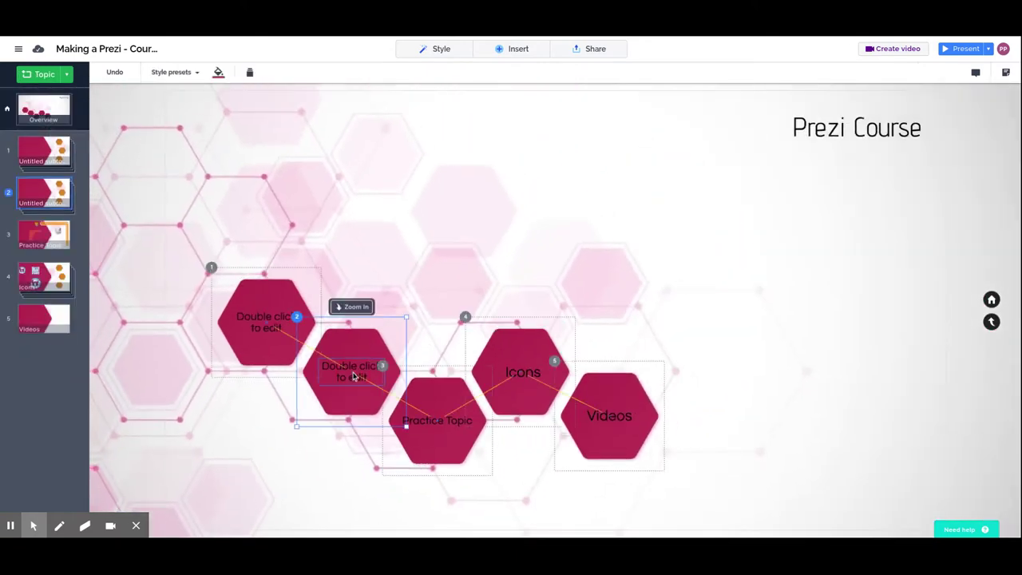
Step: Retitle the second topic hexagon 'Animations' and zoom into it
double_click(354, 372)
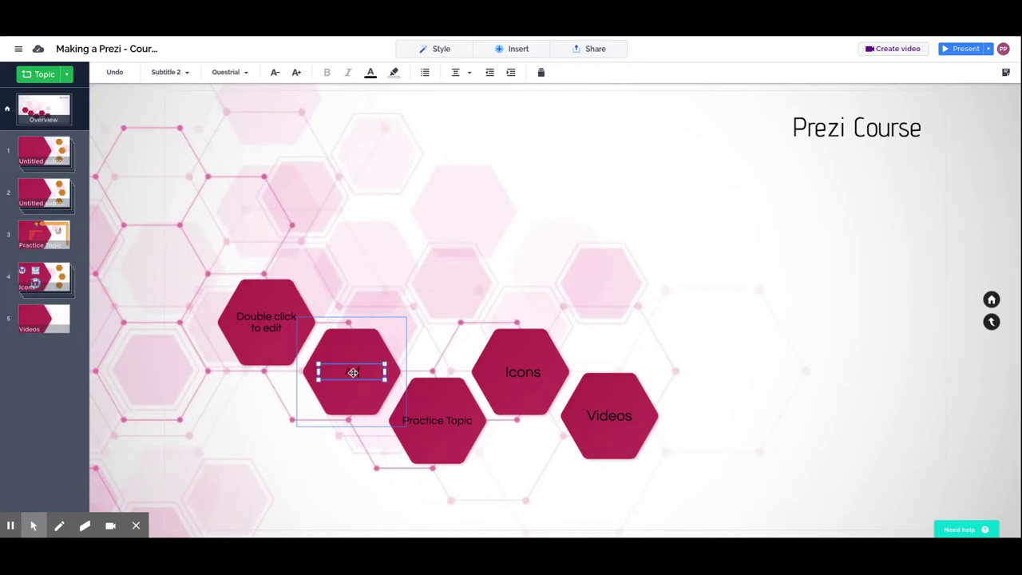
type("Animations")
left_click(647, 164)
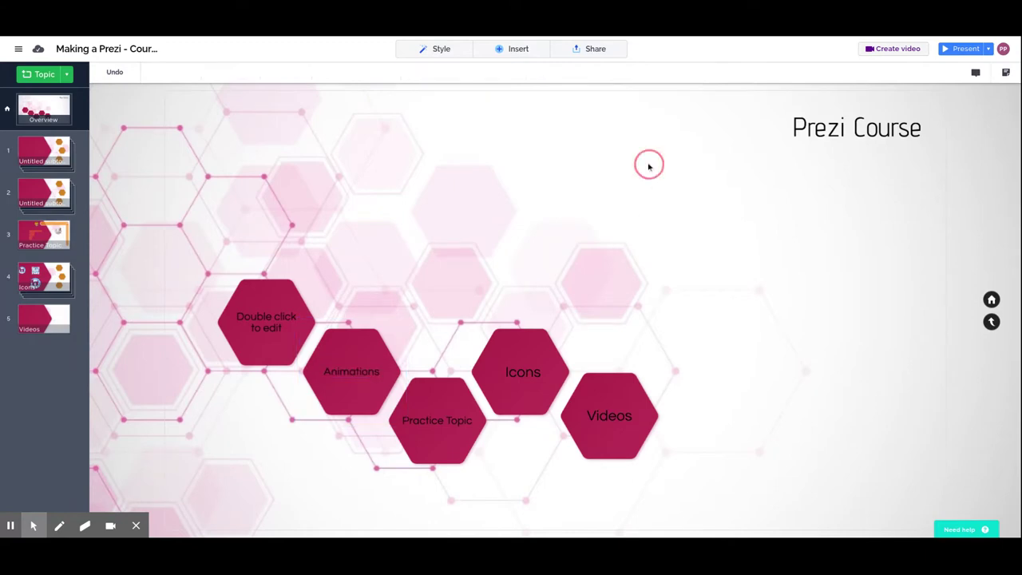
left_click(344, 373)
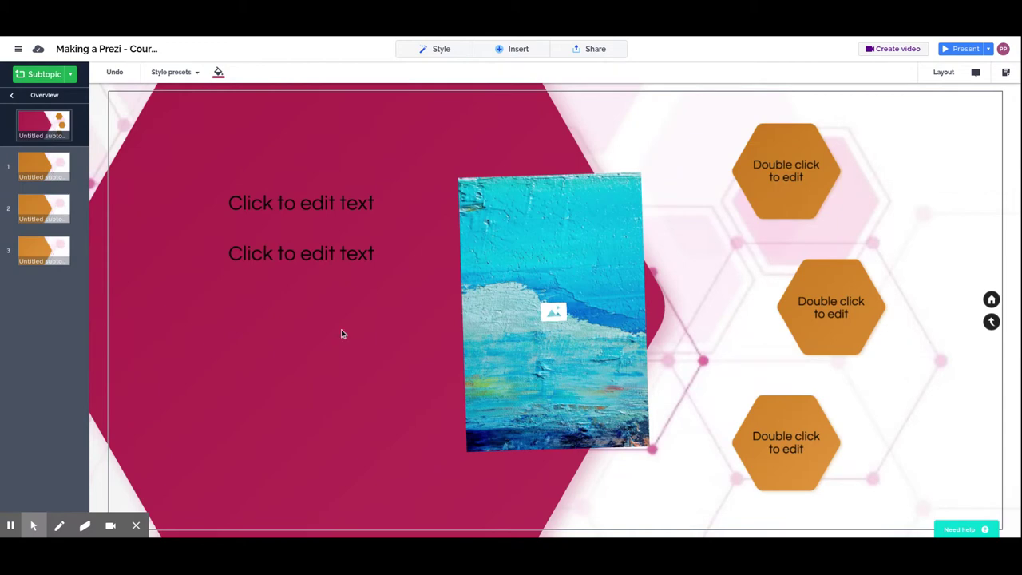
Step: Select the painting and browse the Animation panel's available animation types
double_click(515, 270)
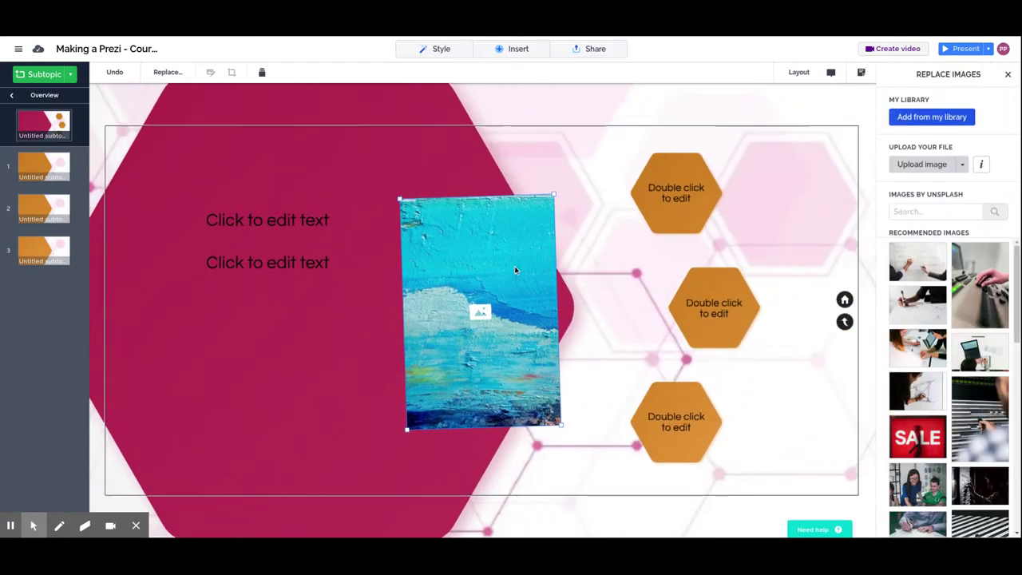
left_click(514, 49)
left_click(638, 80)
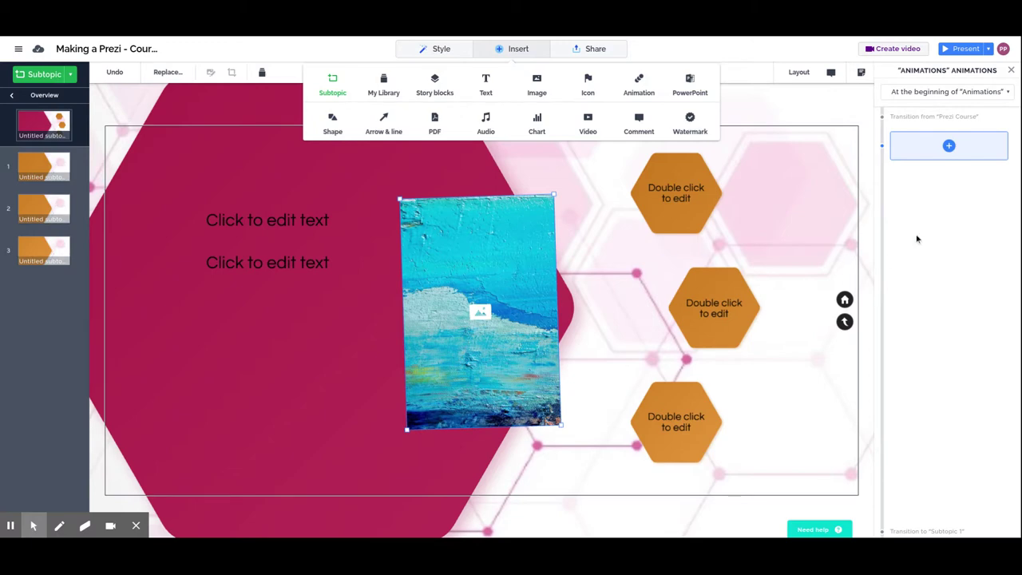
left_click(949, 145)
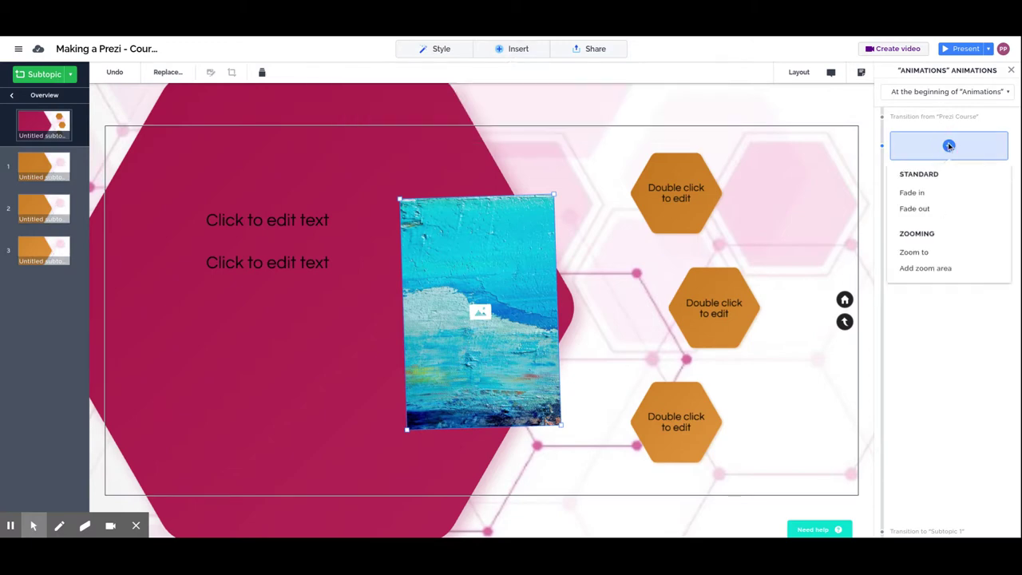
left_click(950, 376)
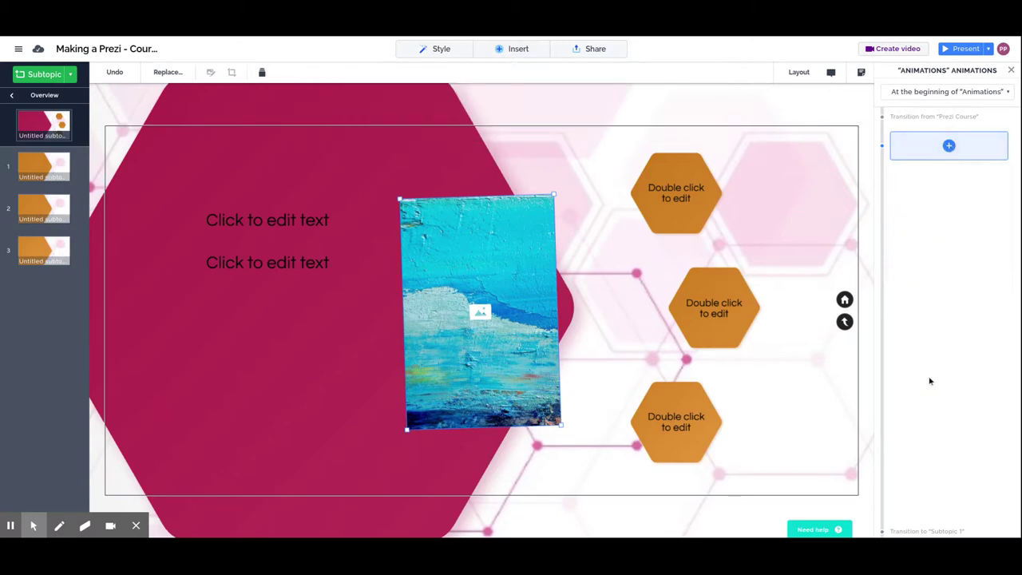
Step: Review the animation types again, then delete the painting picture
left_click(325, 350)
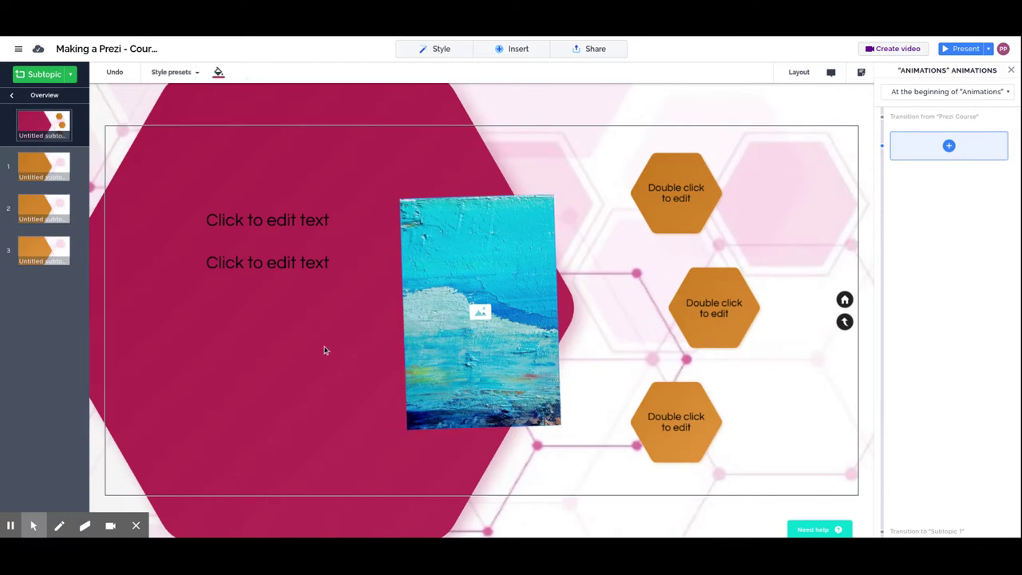
left_click(948, 146)
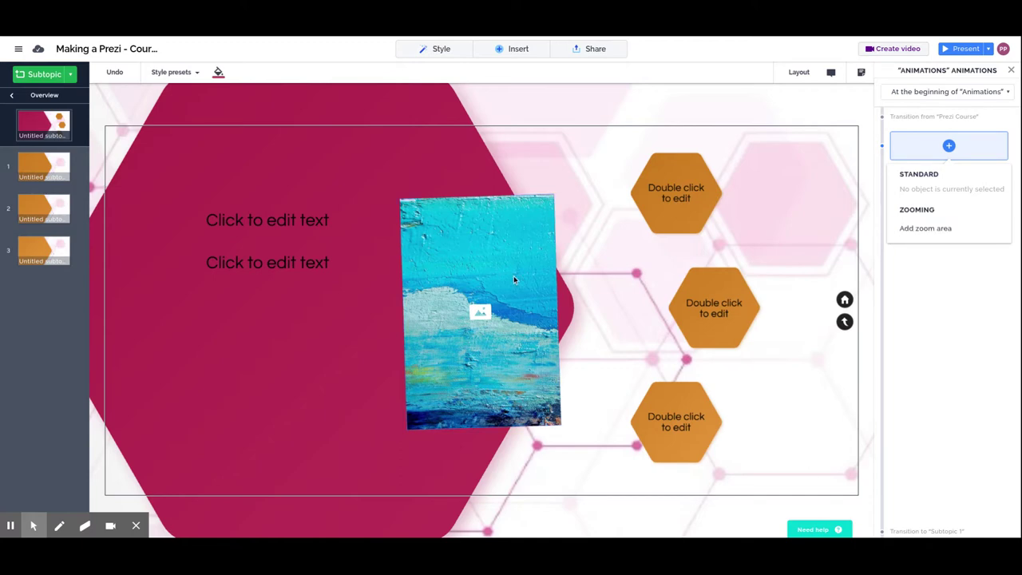
double_click(474, 285)
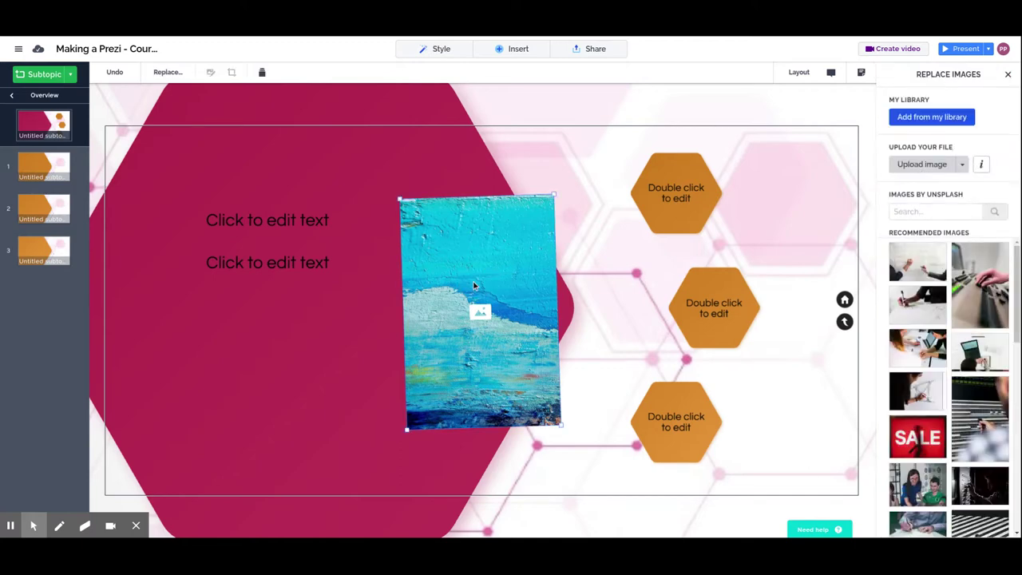
key("Delete")
Step: Add the speech-bubble group icon and the person-with-arrows icon from My Library
left_click(530, 48)
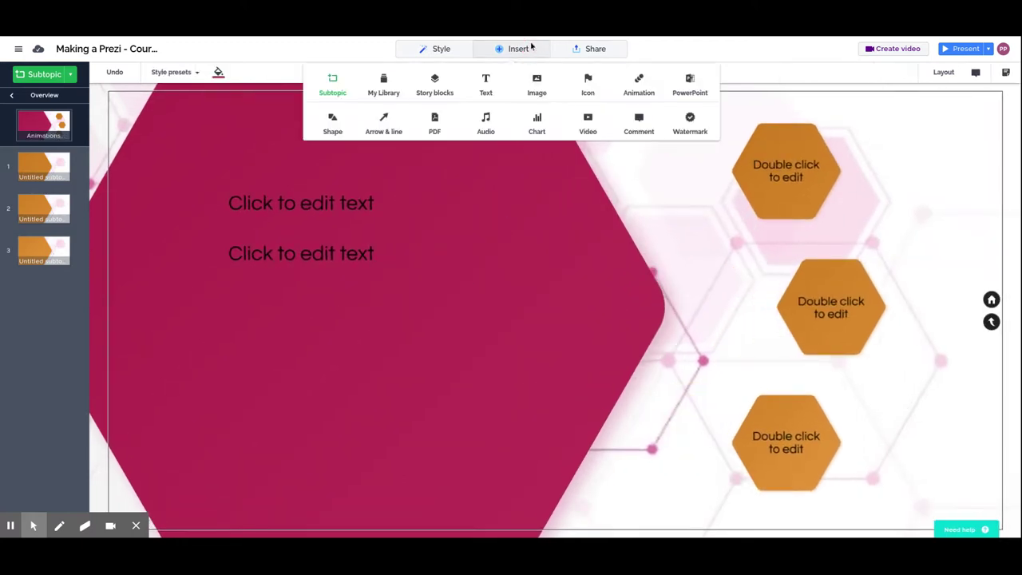
left_click(390, 84)
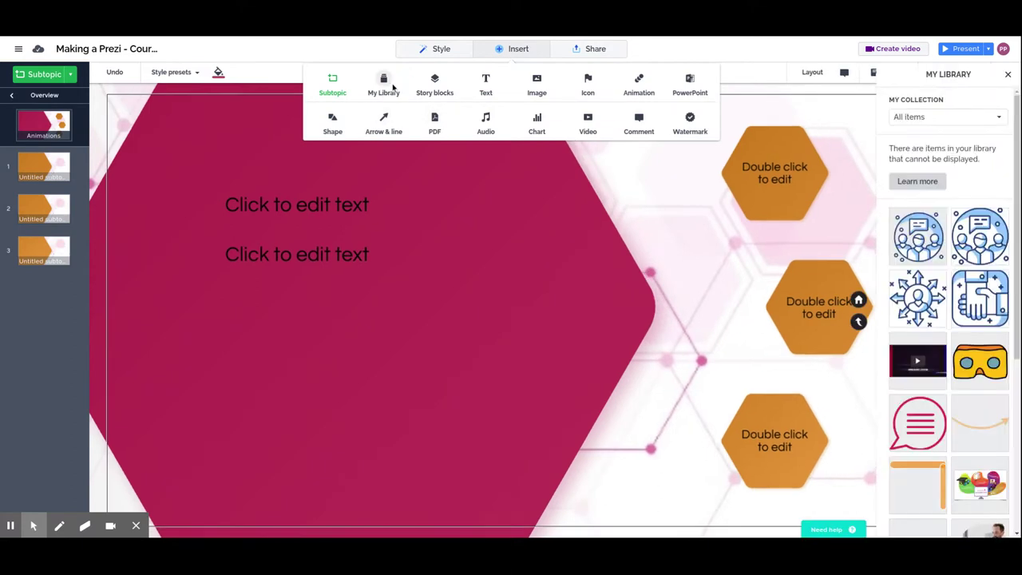
left_click(929, 253)
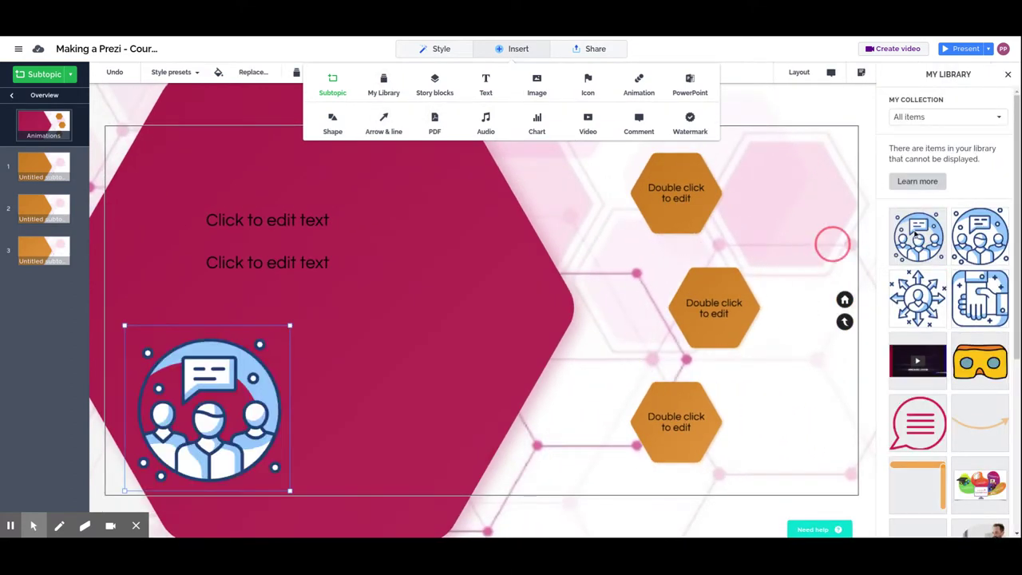
left_click_drag(917, 299, 416, 405)
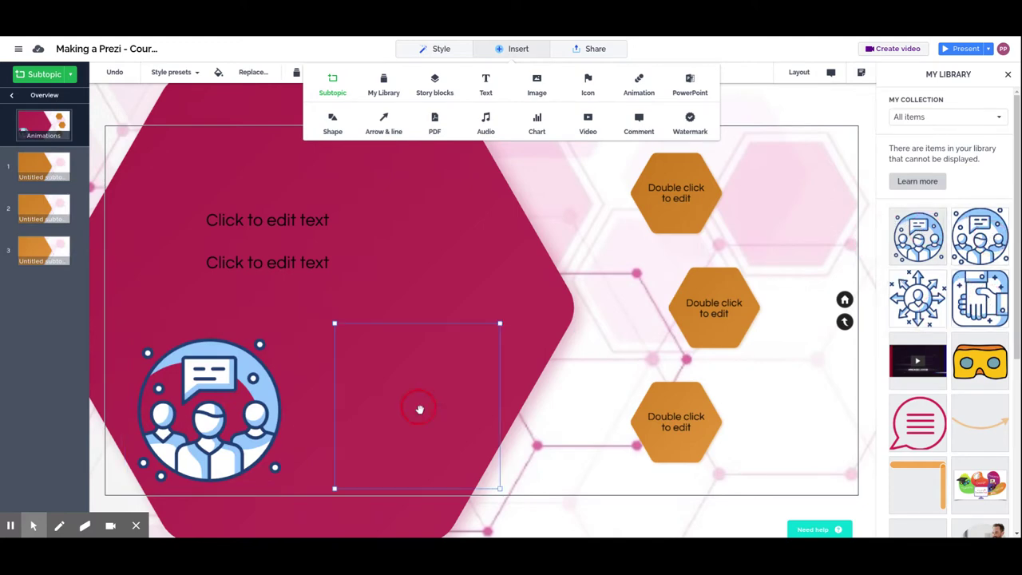
left_click(564, 380)
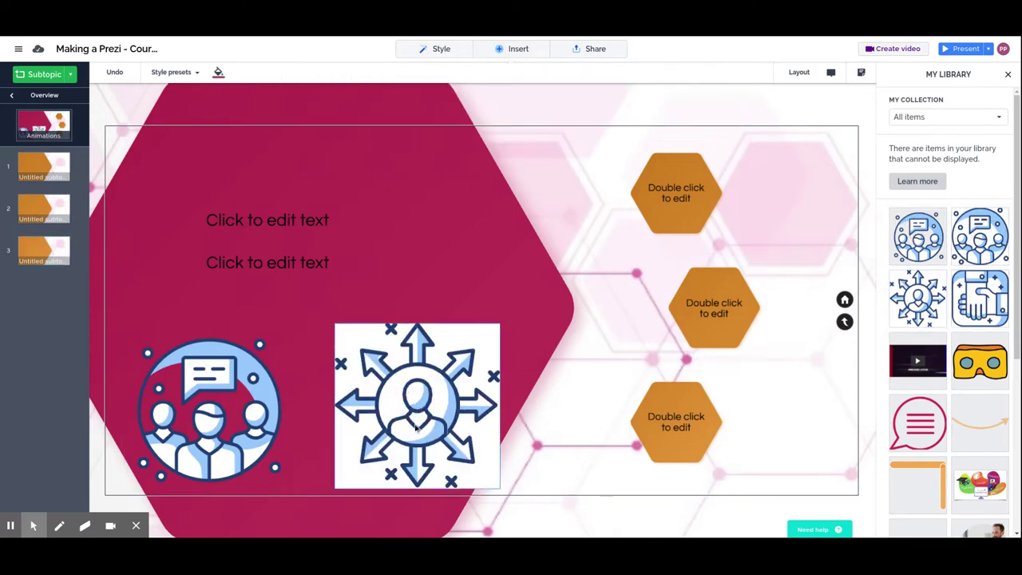
left_click(518, 48)
Step: Add a zoom-area animation step to the Animations topic
left_click(336, 84)
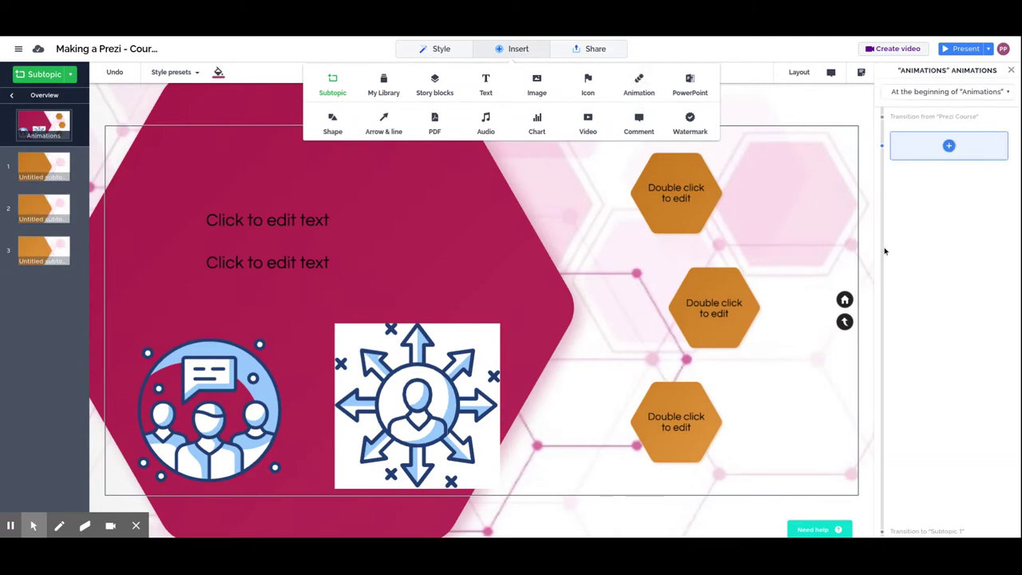
left_click(949, 146)
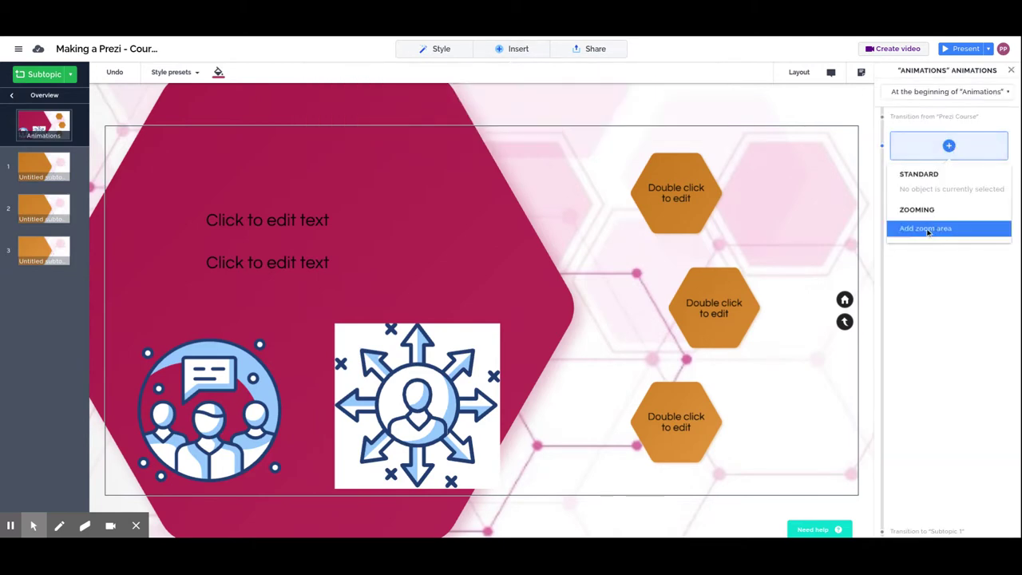
left_click(928, 232)
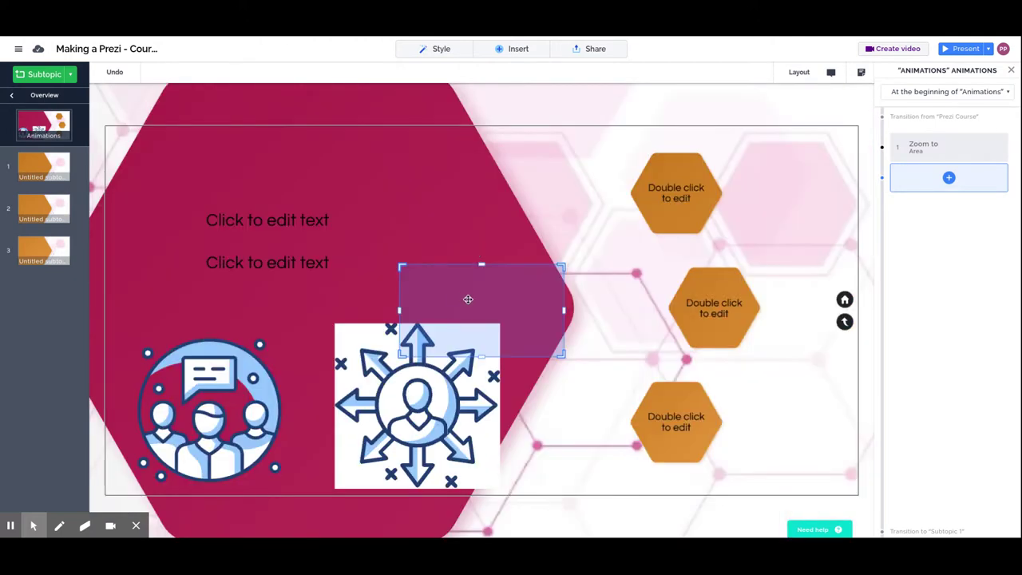
left_click_drag(467, 297, 419, 237)
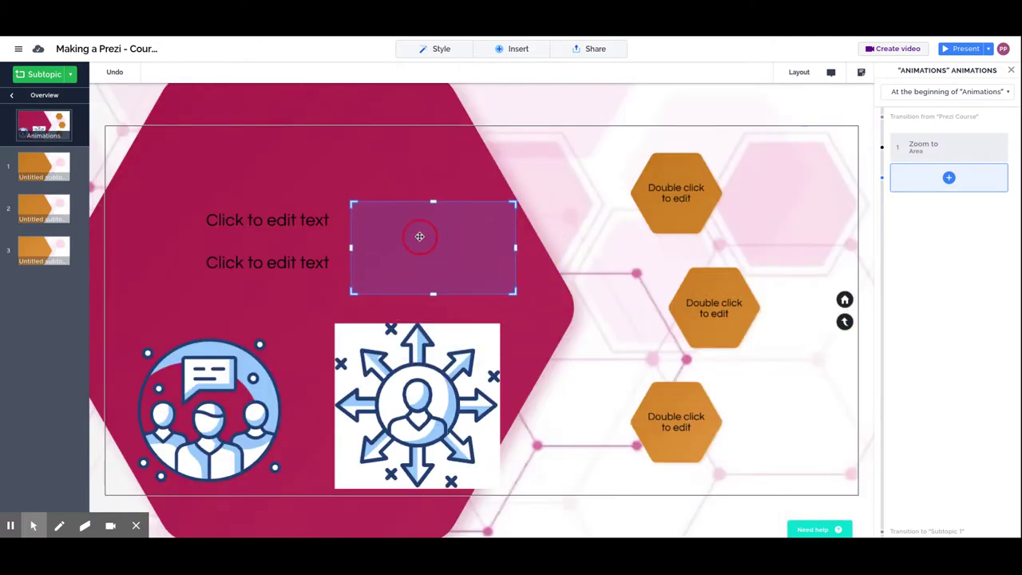
left_click_drag(420, 237, 185, 370)
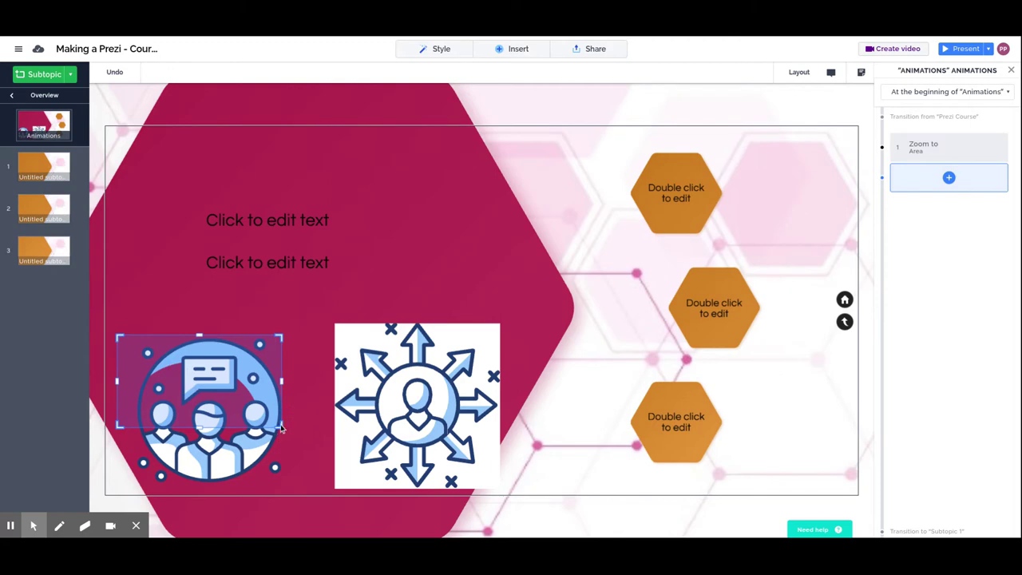
Step: Fit the zoom area over the people icon in the lower left
left_click_drag(281, 427, 330, 475)
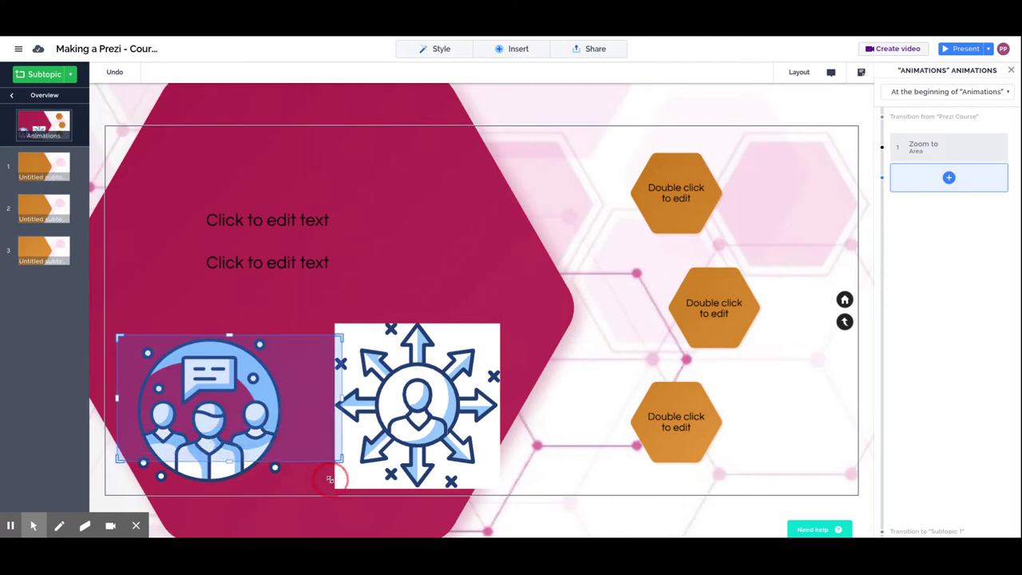
left_click_drag(312, 422, 308, 429)
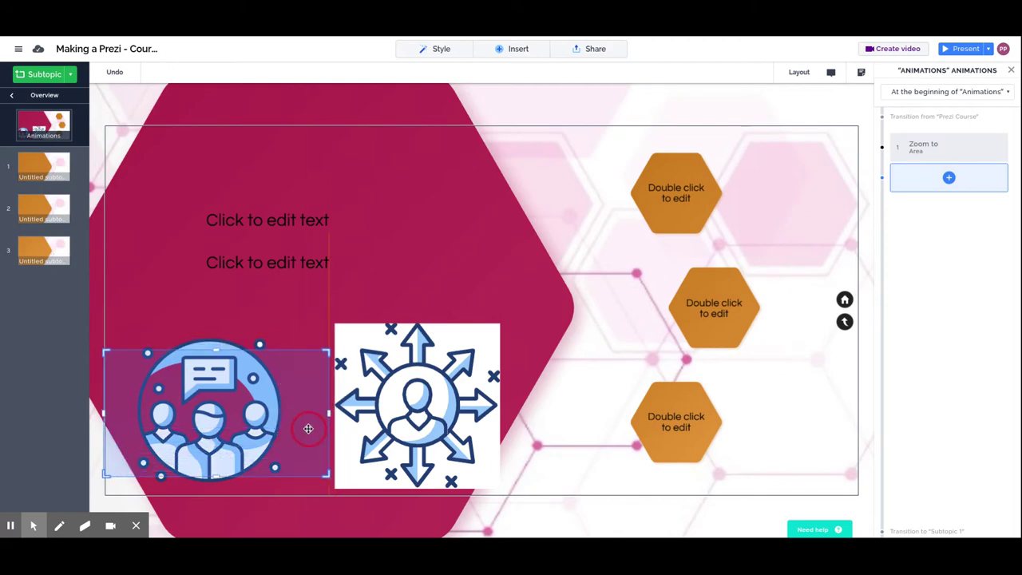
mouse_move(308, 428)
left_mouse_down()
mouse_move(592, 210)
mouse_move(534, 228)
left_mouse_up()
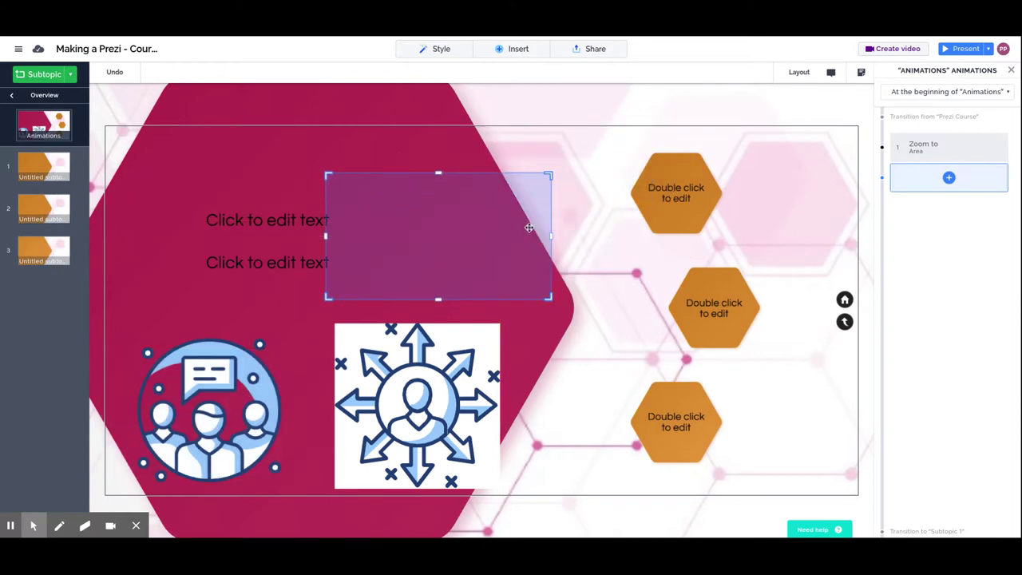
left_click(486, 237)
left_click_drag(486, 236, 261, 412)
left_click_drag(315, 358, 378, 311)
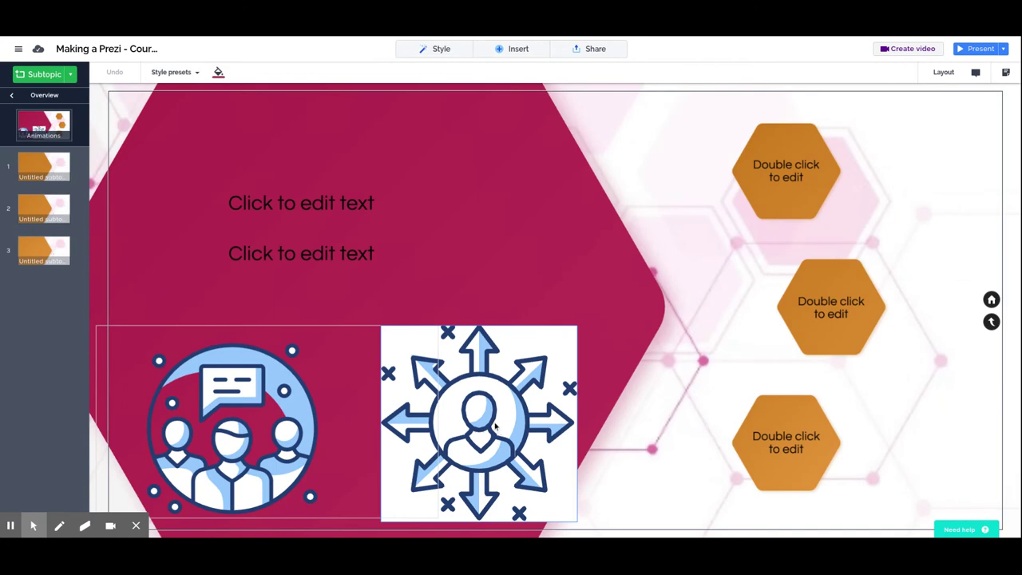
Step: Shift the arrows and people icons right, then preview the zoom in present mode
left_click_drag(485, 421, 575, 413)
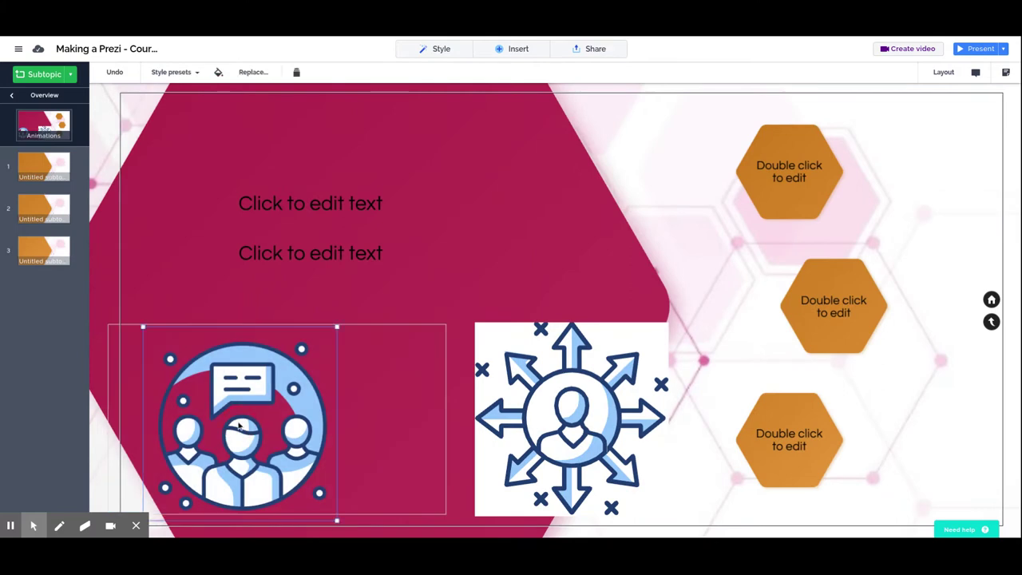
left_click_drag(240, 421, 278, 418)
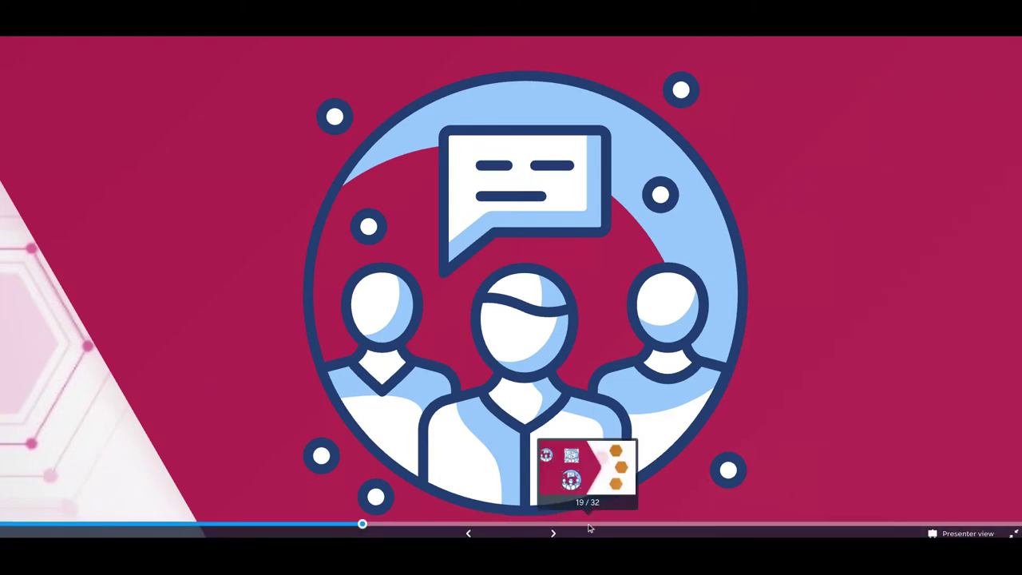
left_click(553, 529)
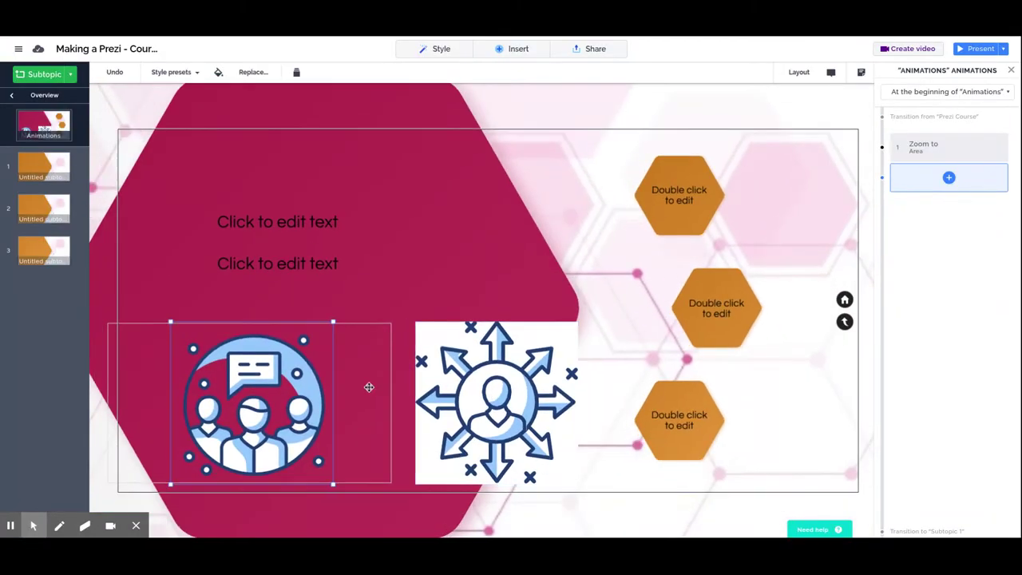
Step: Add a 'Zoom out to topic' step after the people-icon zoom frame
left_click(369, 387)
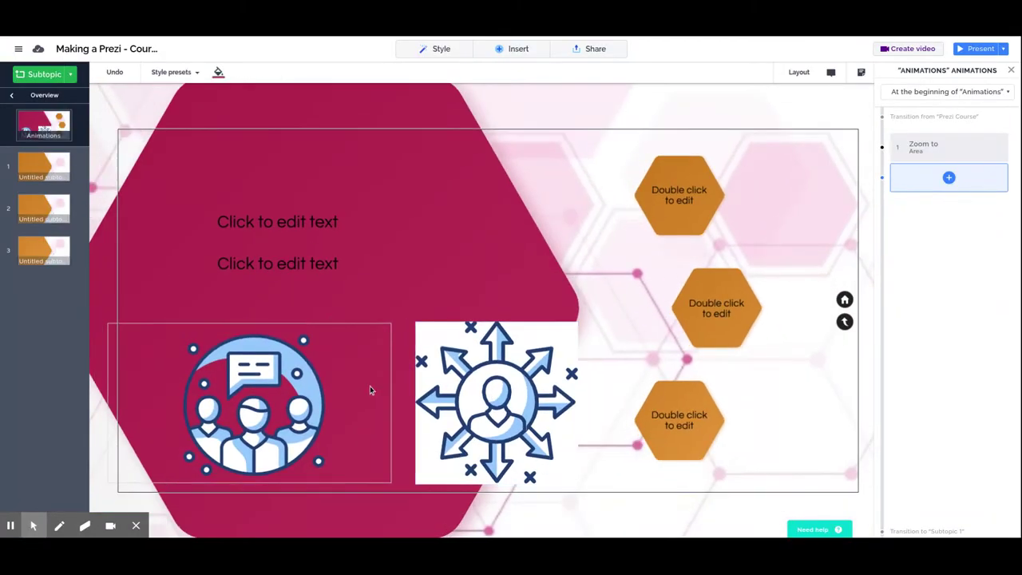
left_click(383, 336)
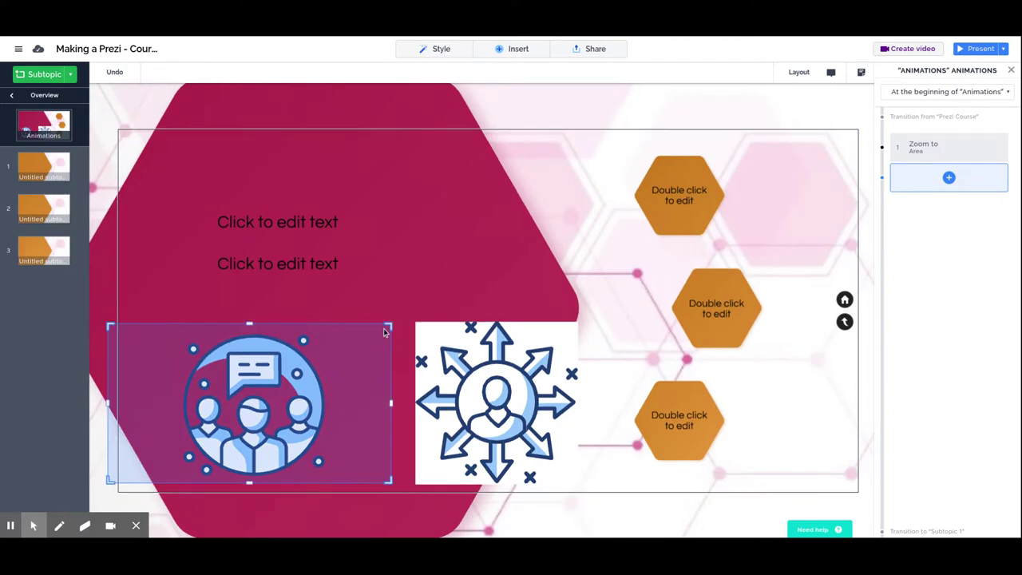
left_click(947, 177)
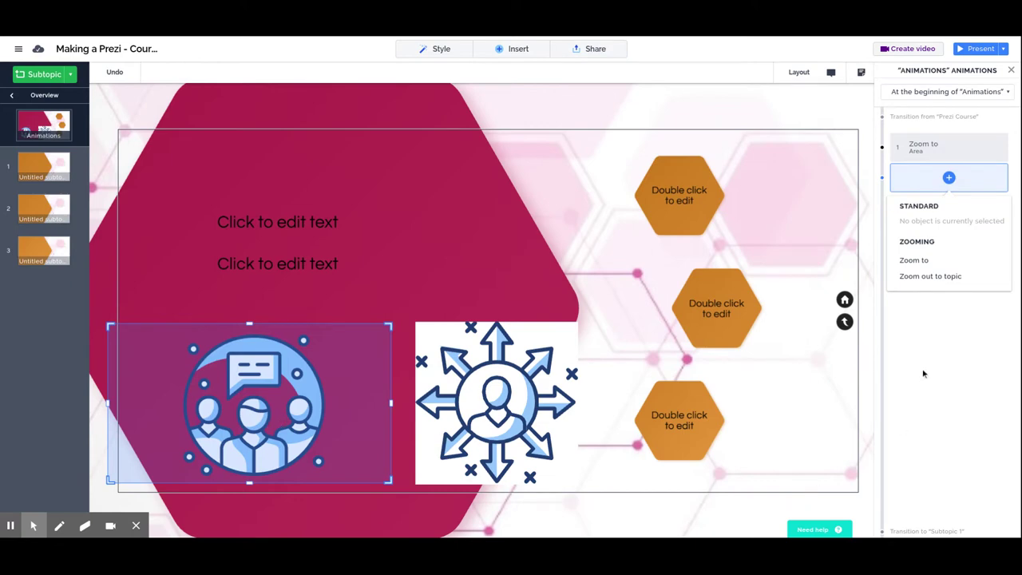
left_click(931, 276)
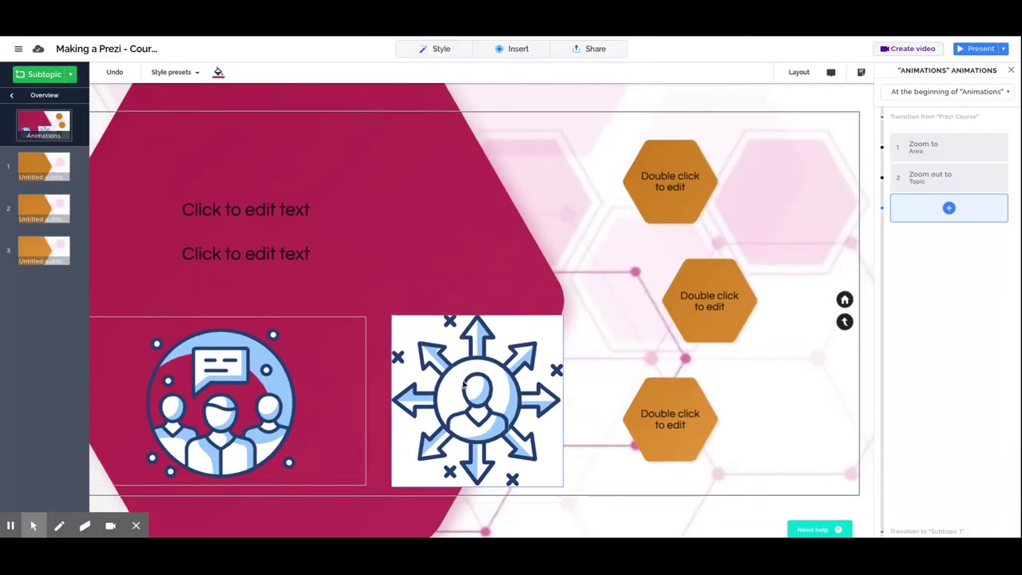
Step: Make the arrows icon fade in as the third animation step
left_click(517, 429)
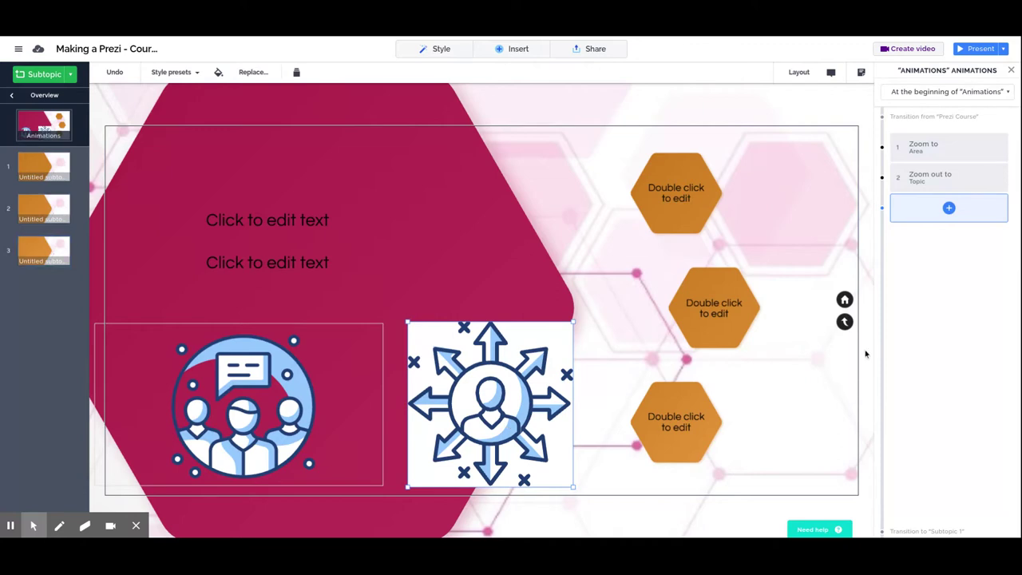
left_click(949, 208)
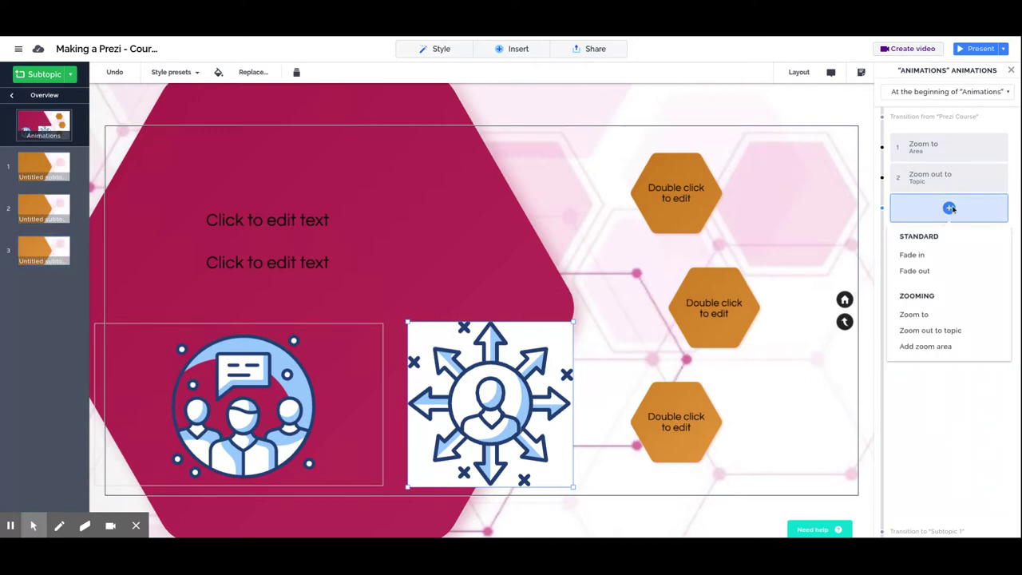
left_click(922, 254)
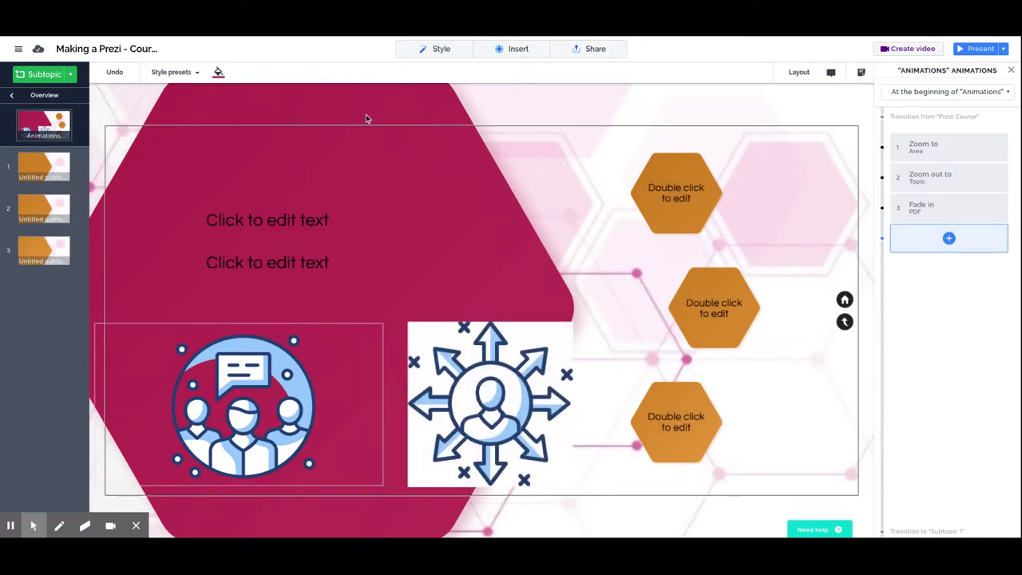
left_click(501, 55)
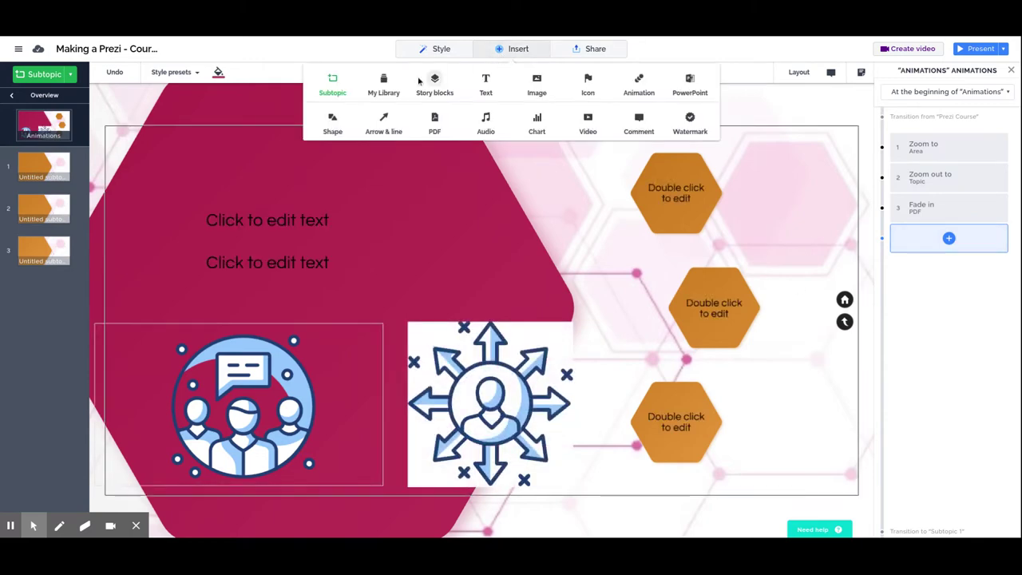
left_click(383, 79)
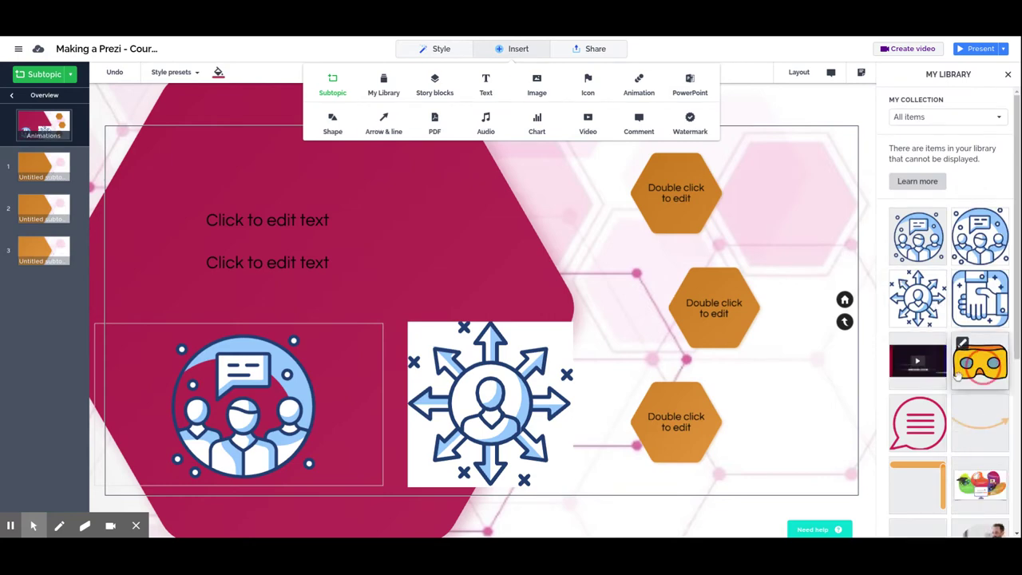
Step: Place the VR goggles icon above the arrows icon with a fade-in as step 4
left_click_drag(979, 363, 461, 260)
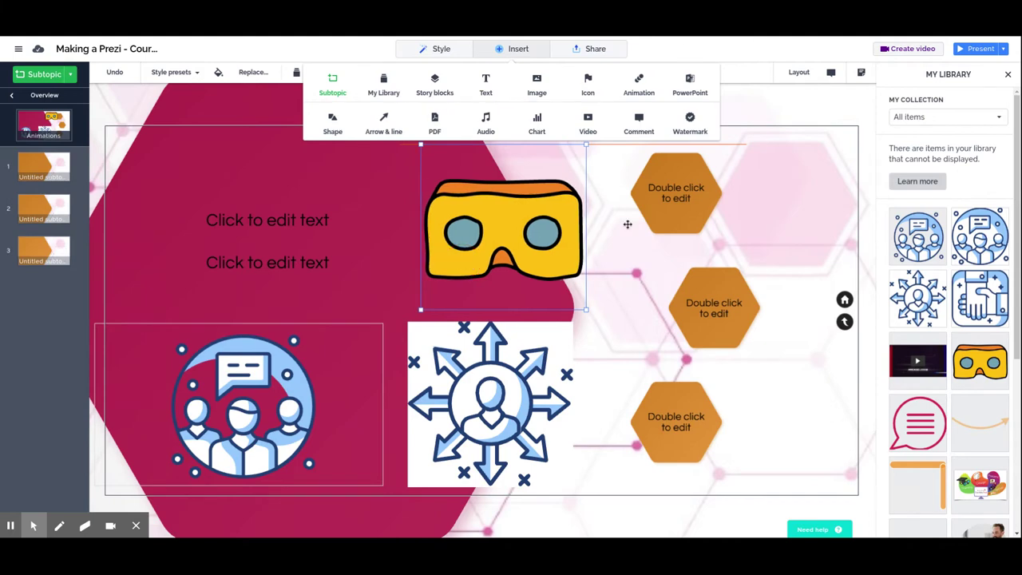
left_click(532, 49)
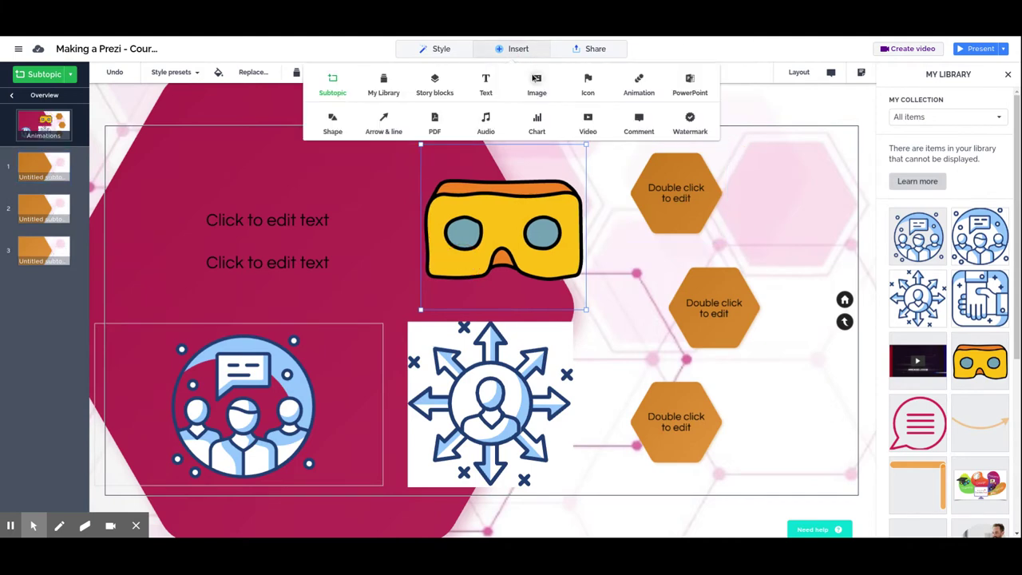
left_click(644, 79)
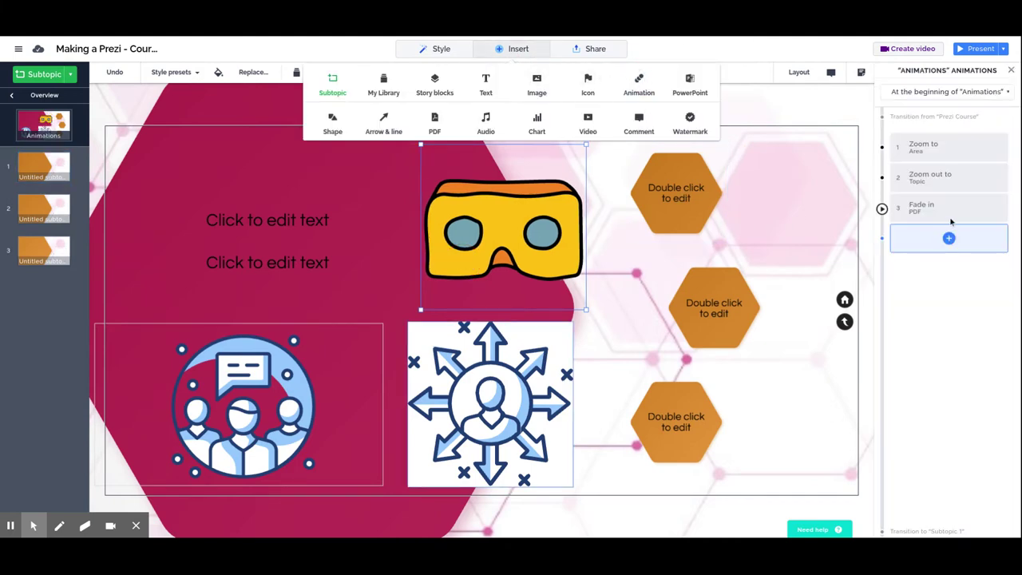
left_click(948, 237)
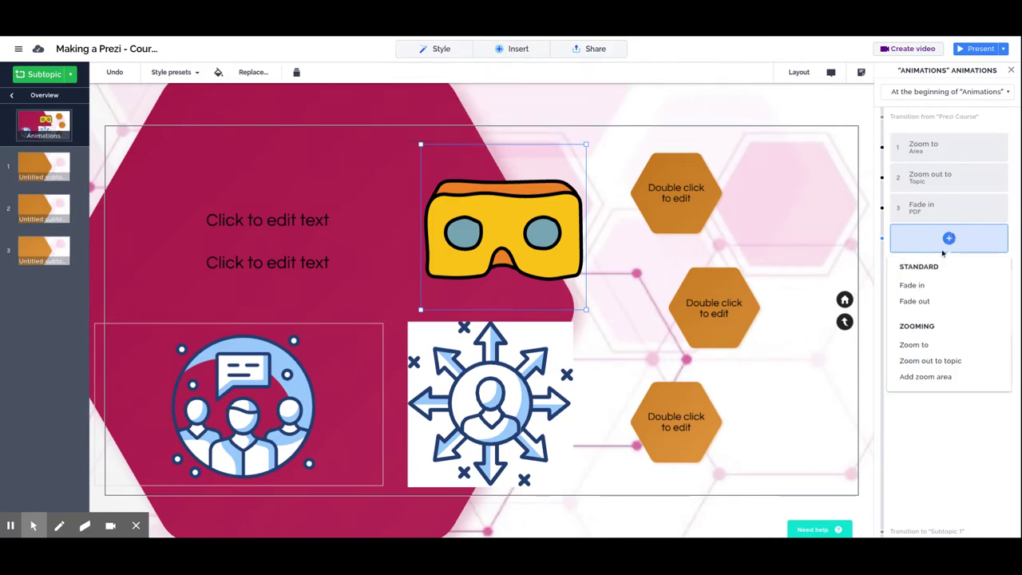
left_click(929, 286)
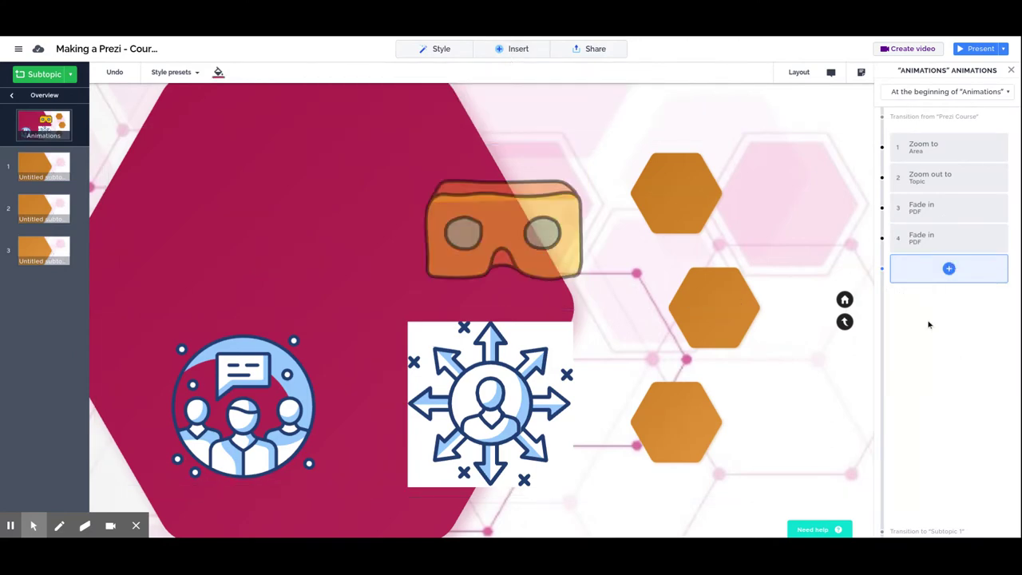
left_click(976, 48)
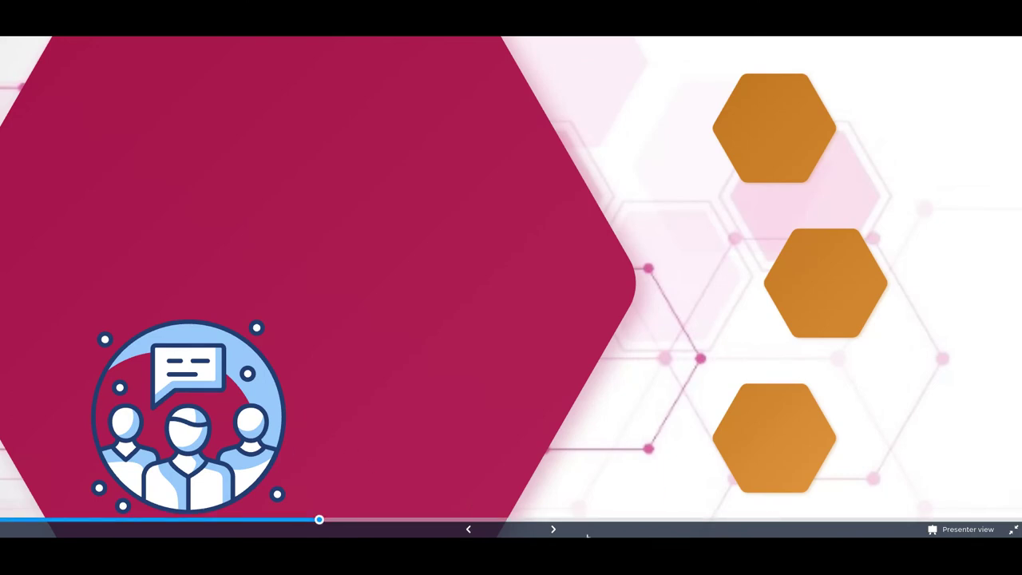
left_click(554, 531)
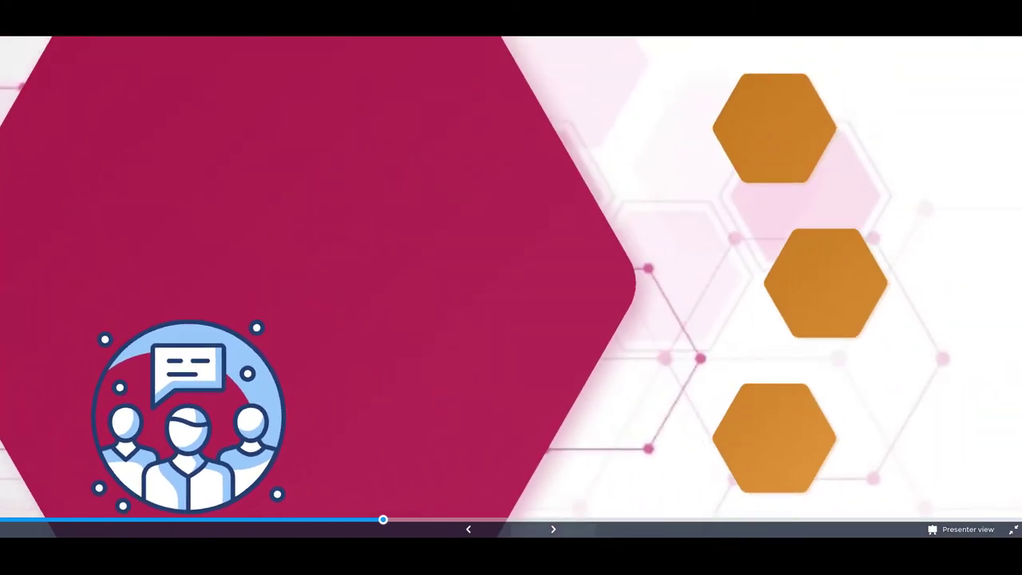
left_click(555, 531)
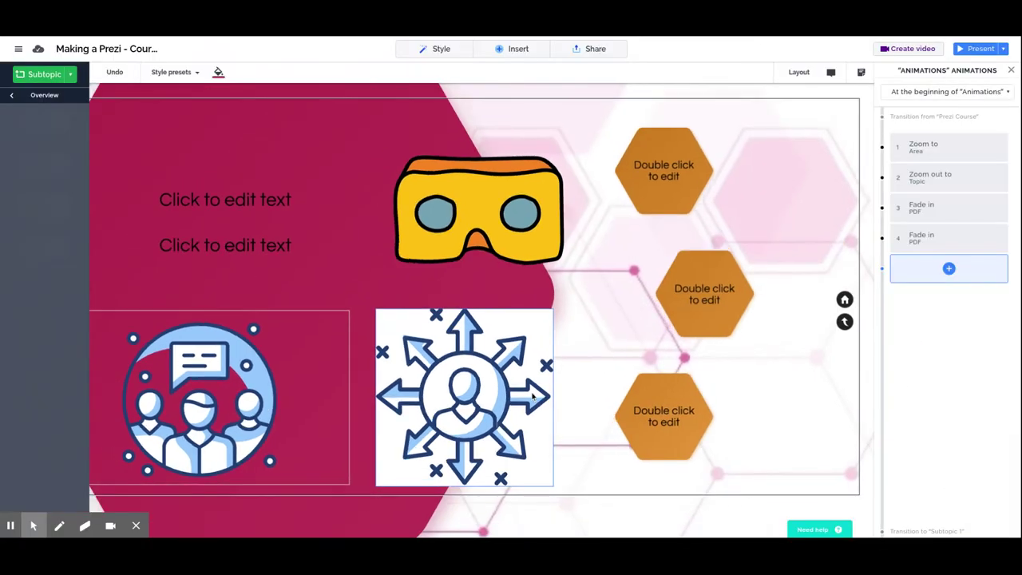
Step: Add fade-out steps for the VR goggles icon and then the arrows icon
left_click(551, 239)
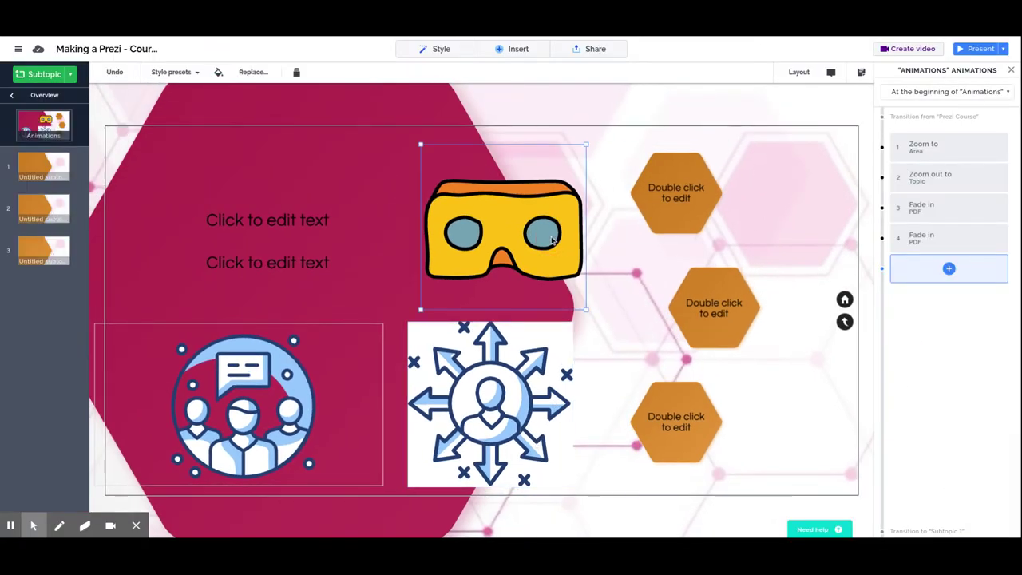
left_click(950, 271)
left_click(926, 332)
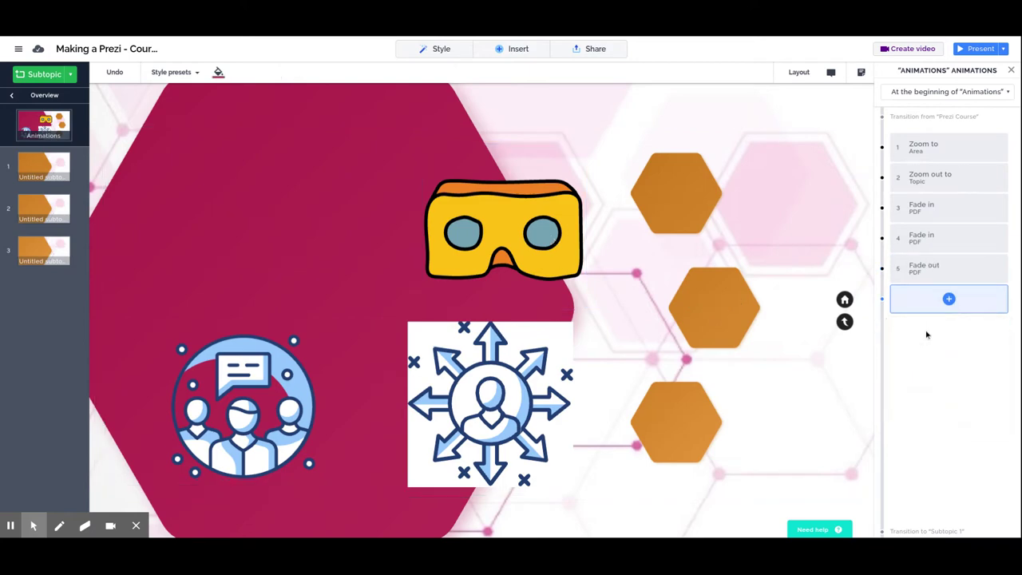
left_click(519, 403)
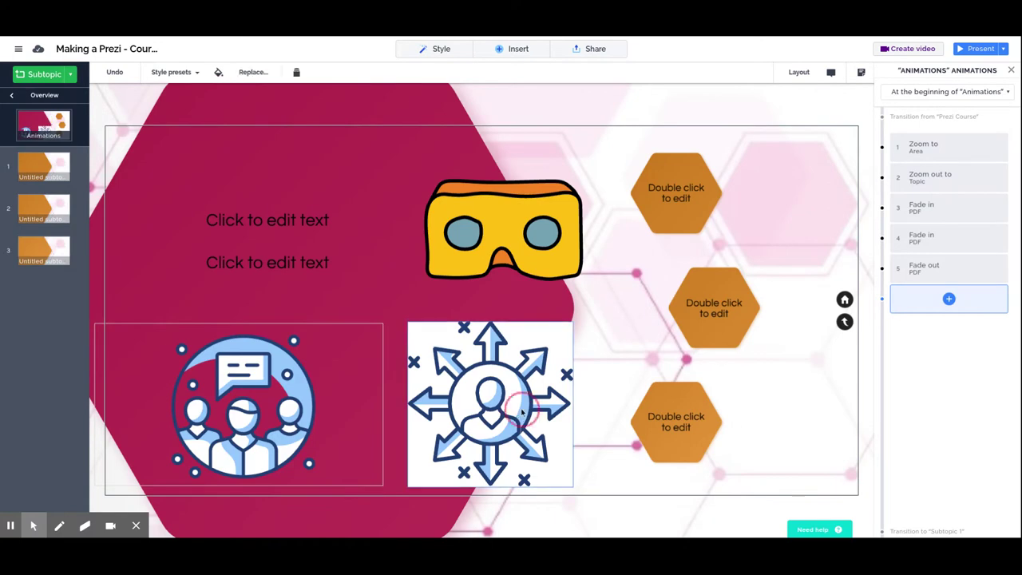
left_click(962, 299)
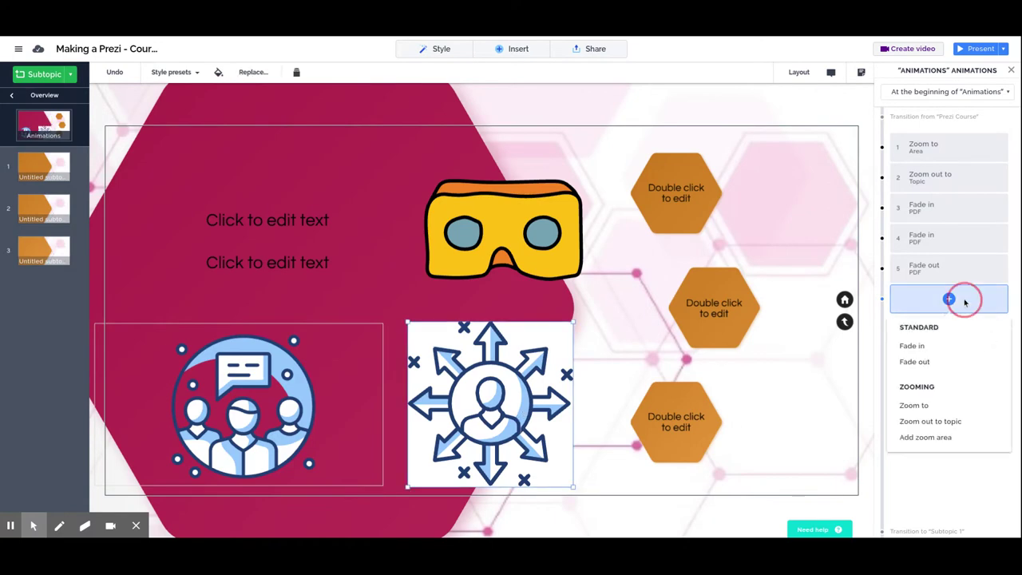
left_click(941, 363)
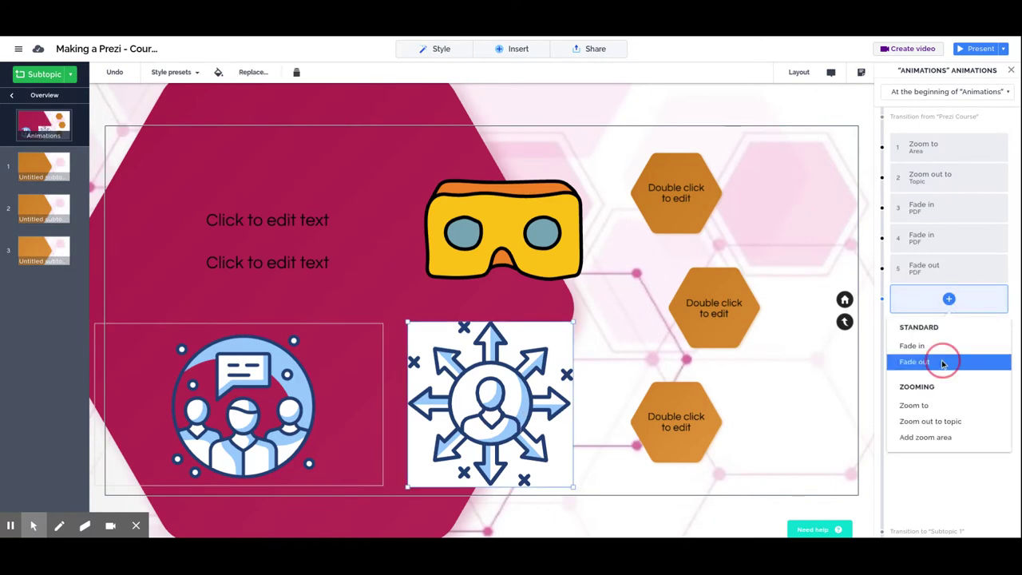
left_click(970, 51)
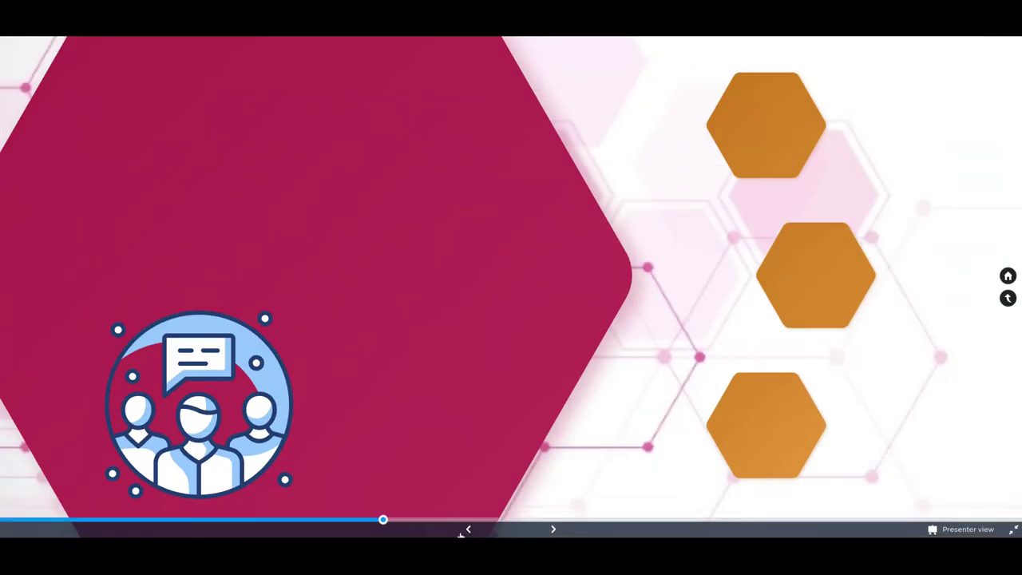
left_click(561, 531)
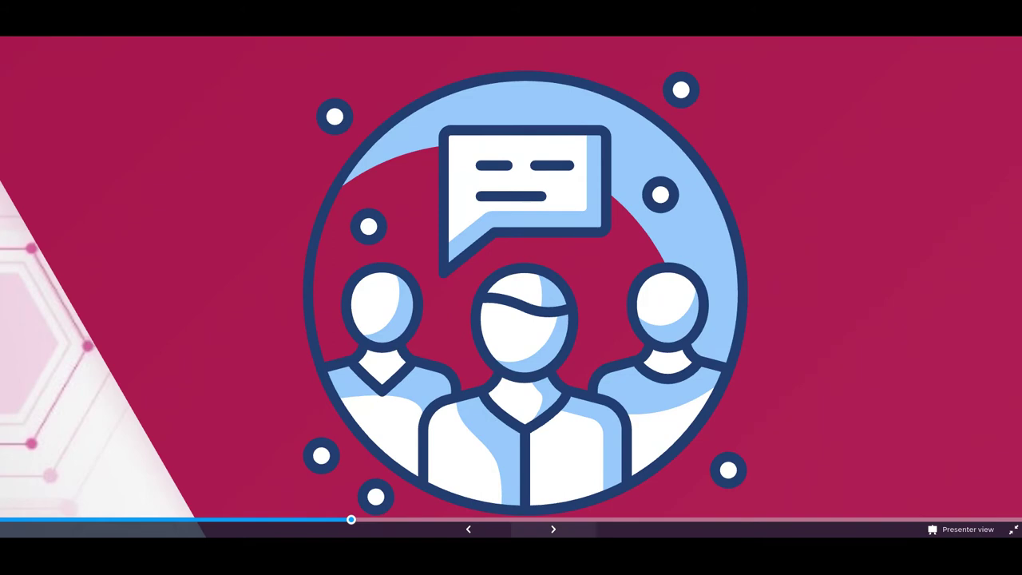
left_click(562, 531)
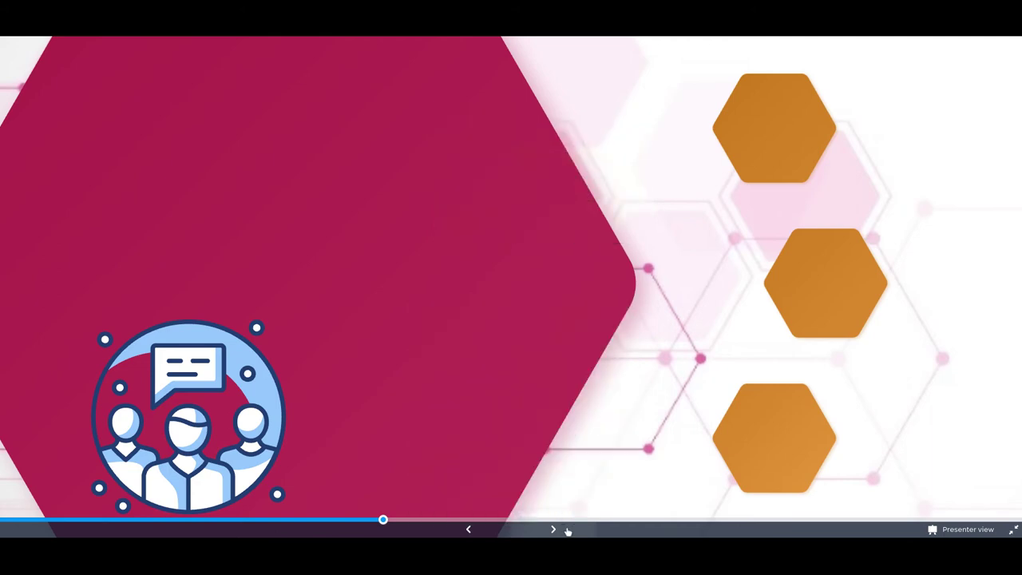
left_click(566, 530)
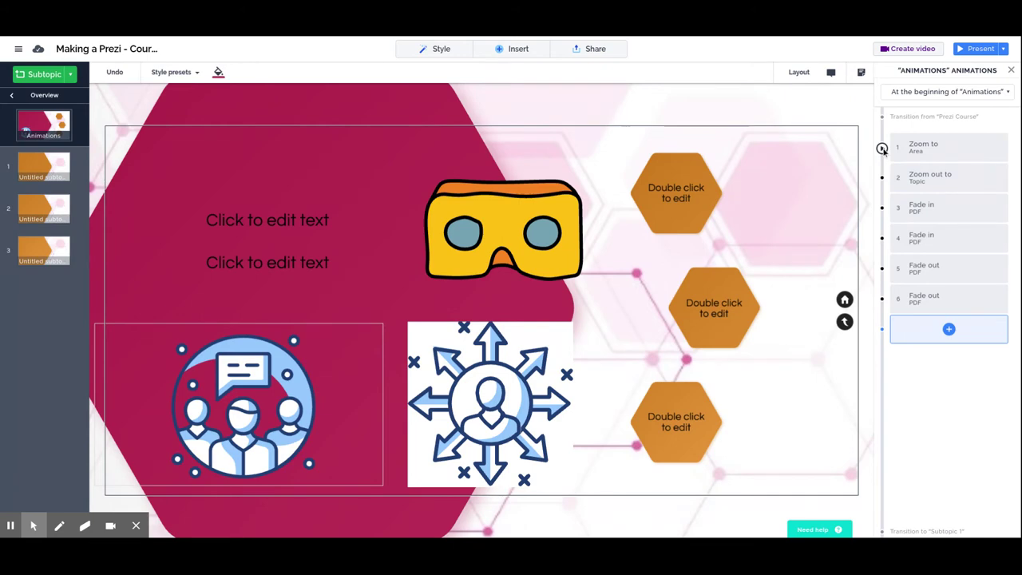
Step: Preview each of the topic's six animation steps in turn
left_click(881, 148)
left_click(881, 179)
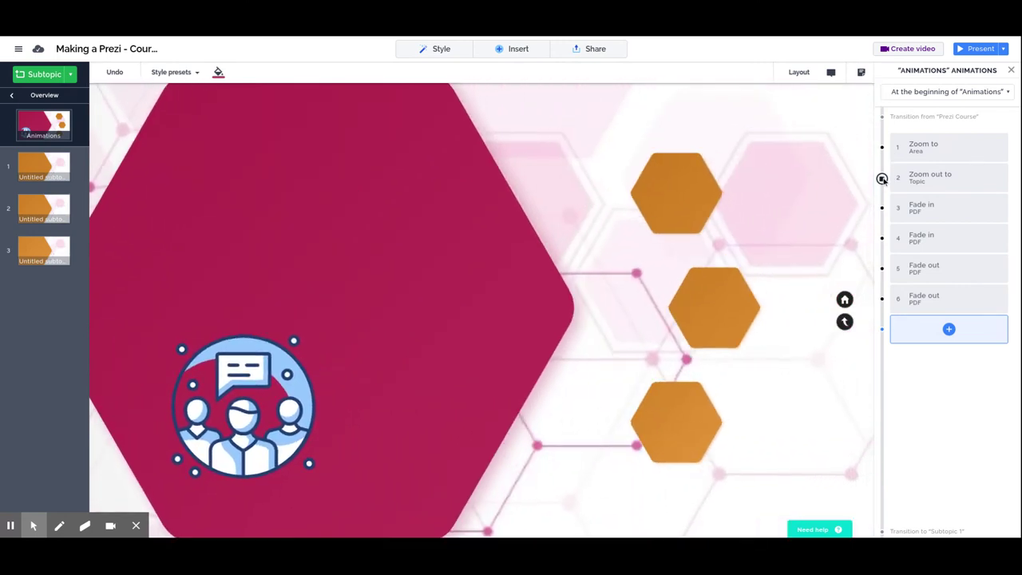
left_click(881, 208)
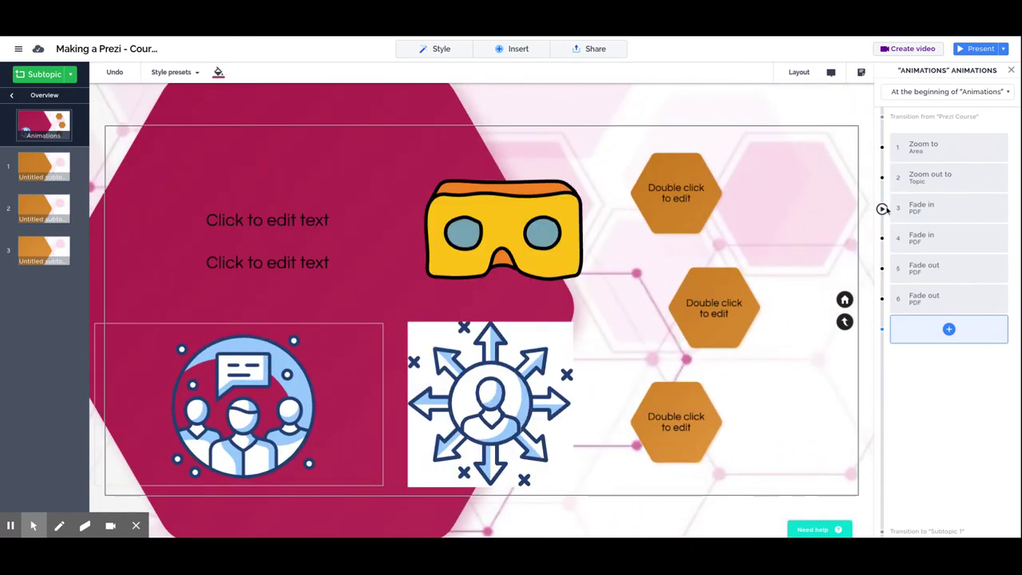
left_click(882, 238)
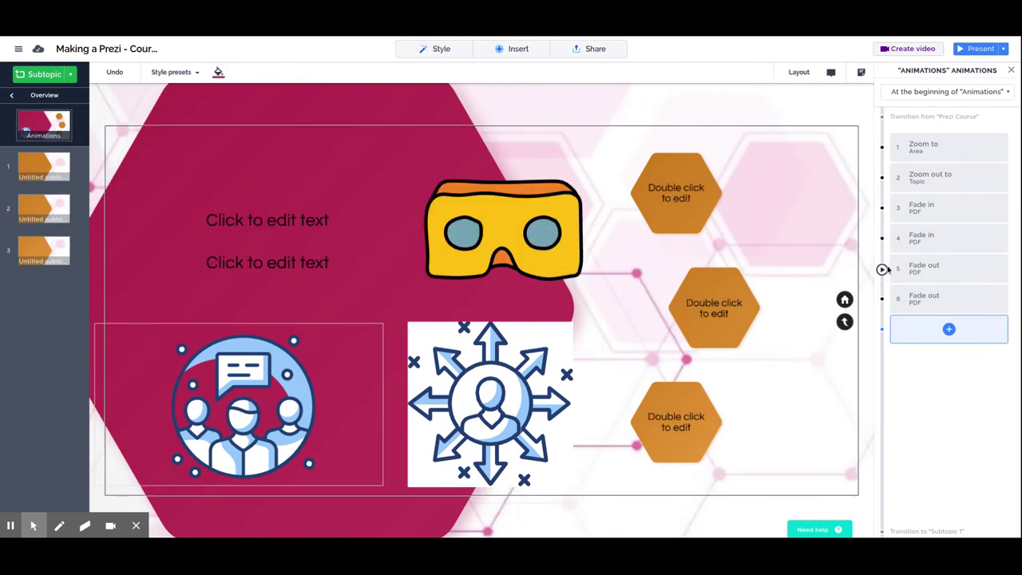
left_click(882, 269)
left_click(882, 298)
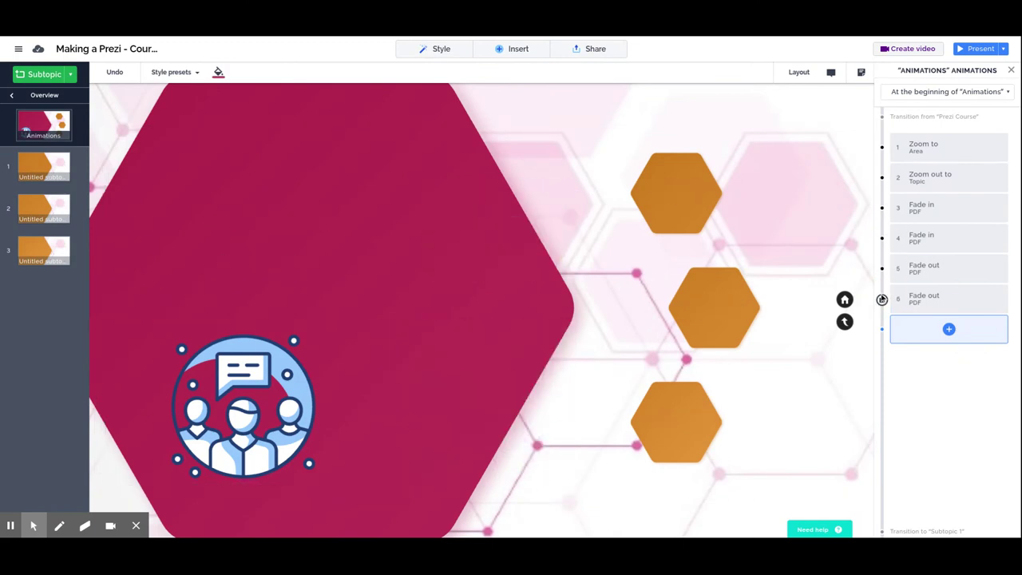
Step: Delete both 'Click to edit' placeholders and move the VR headset icon to the upper left
left_click(308, 220)
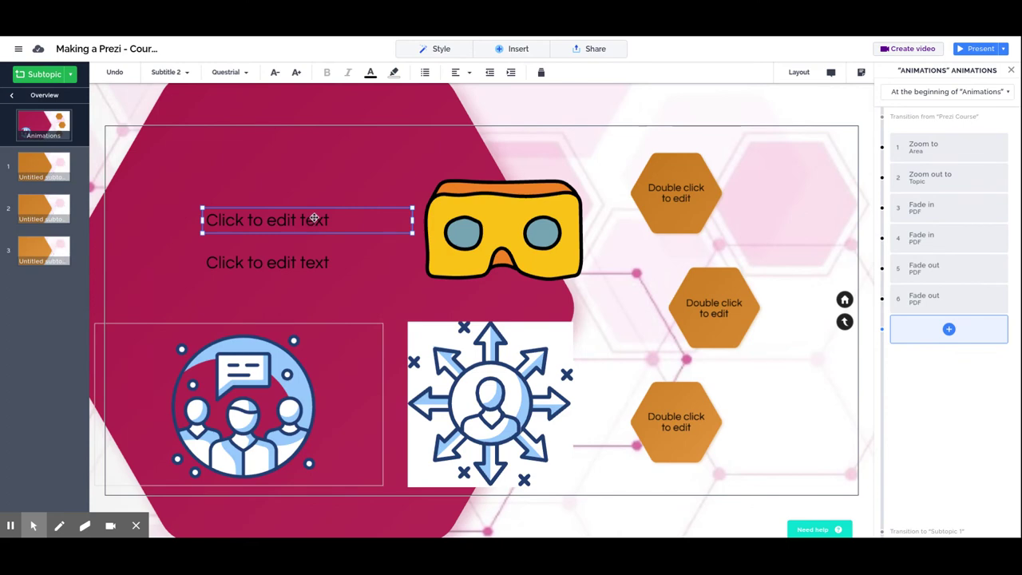
key("Delete")
left_click(313, 262)
key("Delete")
left_click_drag(507, 231, 215, 221)
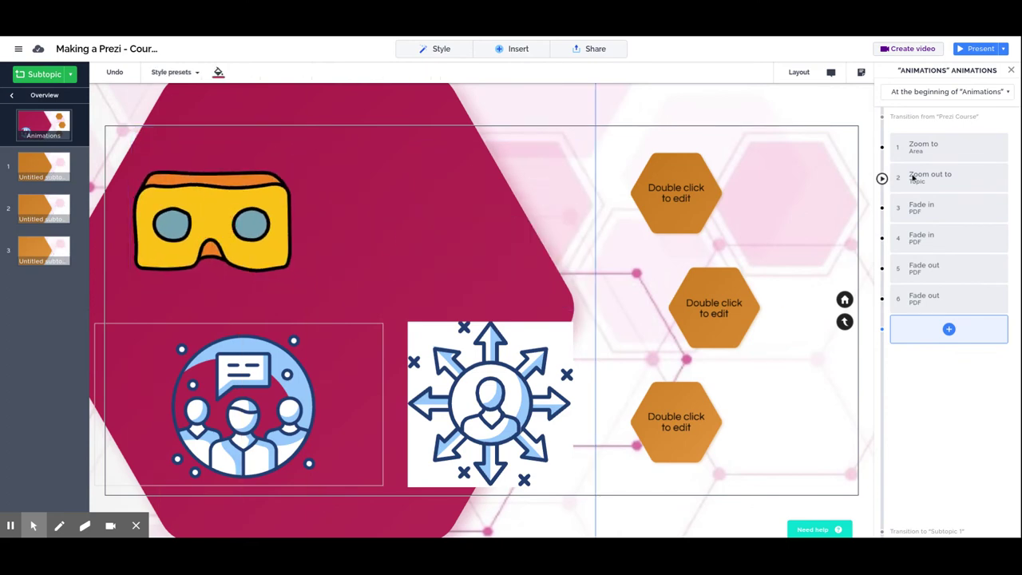
Step: Upload a video, place it above the arrows image beside the VR headset icon, and start presenting
left_click(517, 49)
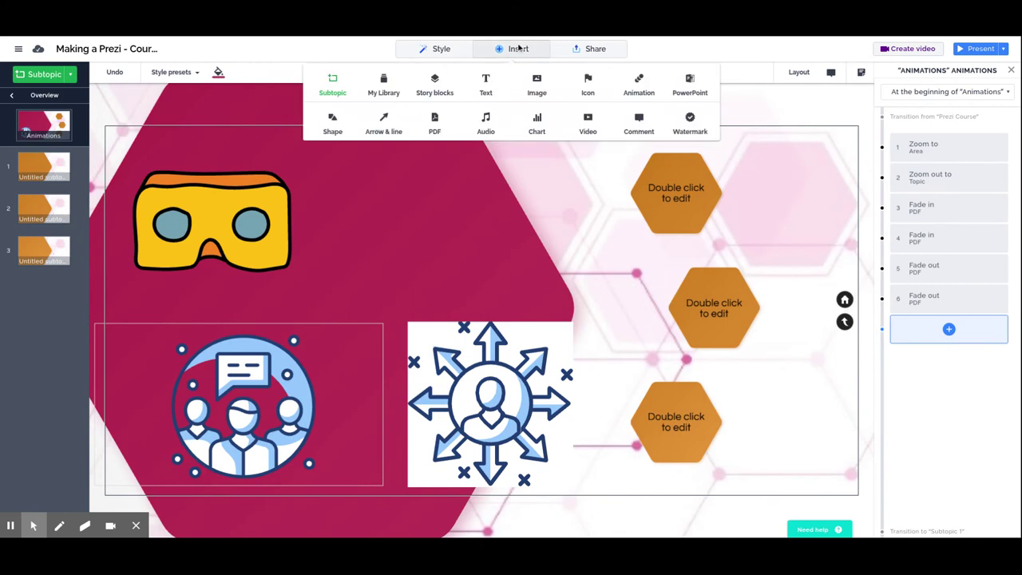
left_click(587, 120)
left_click(921, 164)
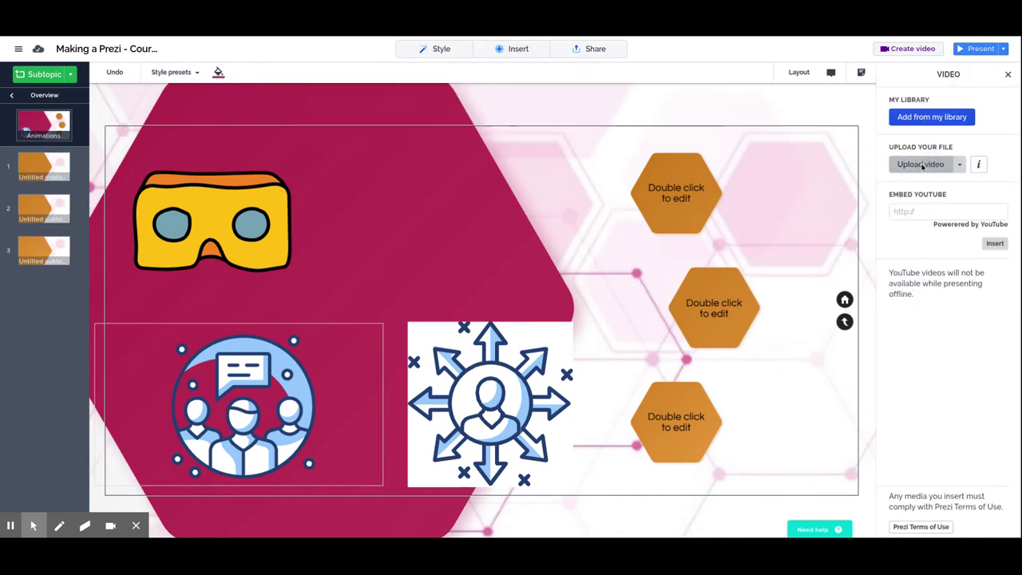
left_click(522, 282)
left_click_drag(522, 282, 487, 184)
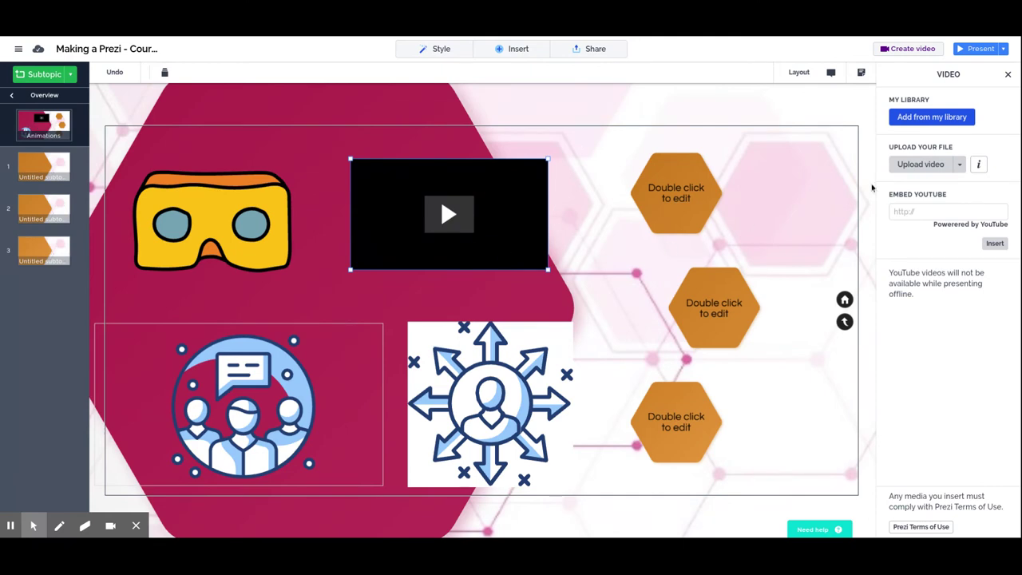
left_click(978, 49)
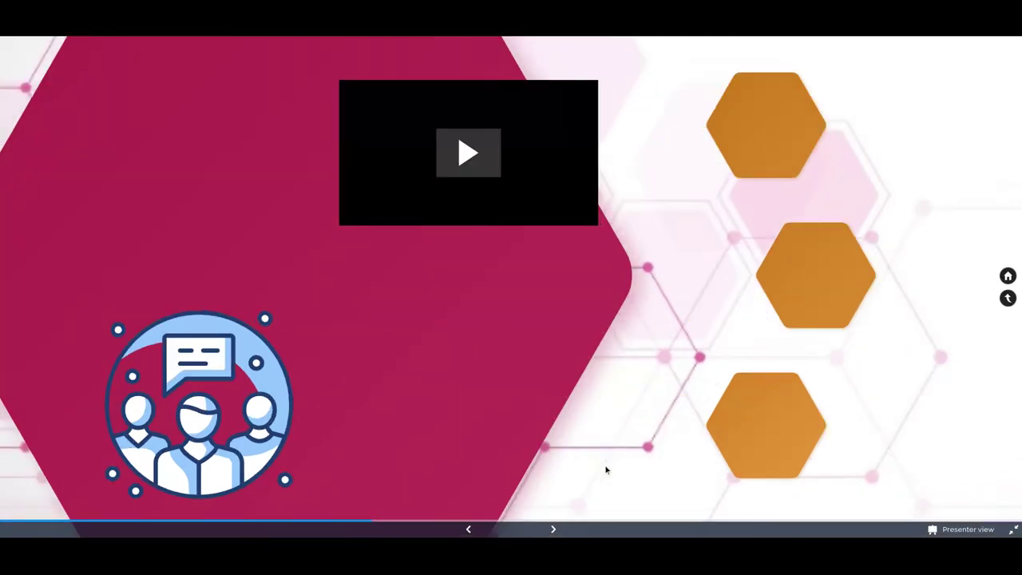
Step: Zoom onto the video, let it play, advance past it, then exit present mode
left_click(554, 530)
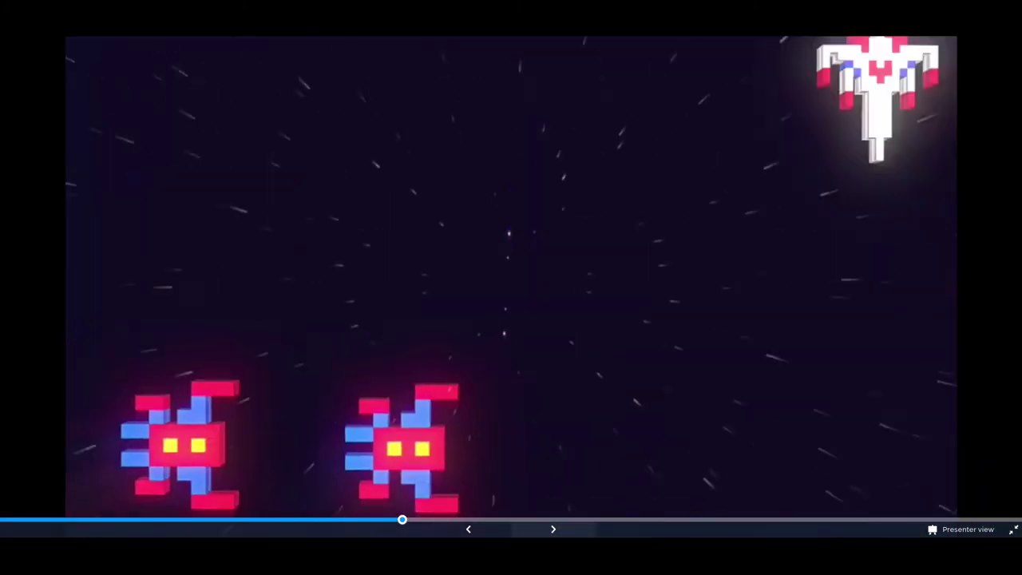
left_click(552, 529)
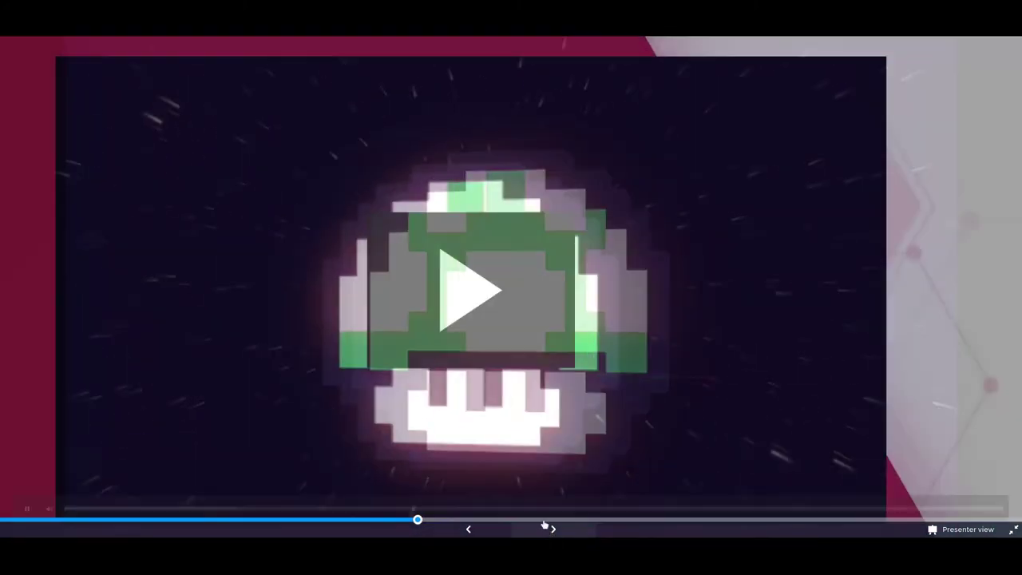
key("Escape")
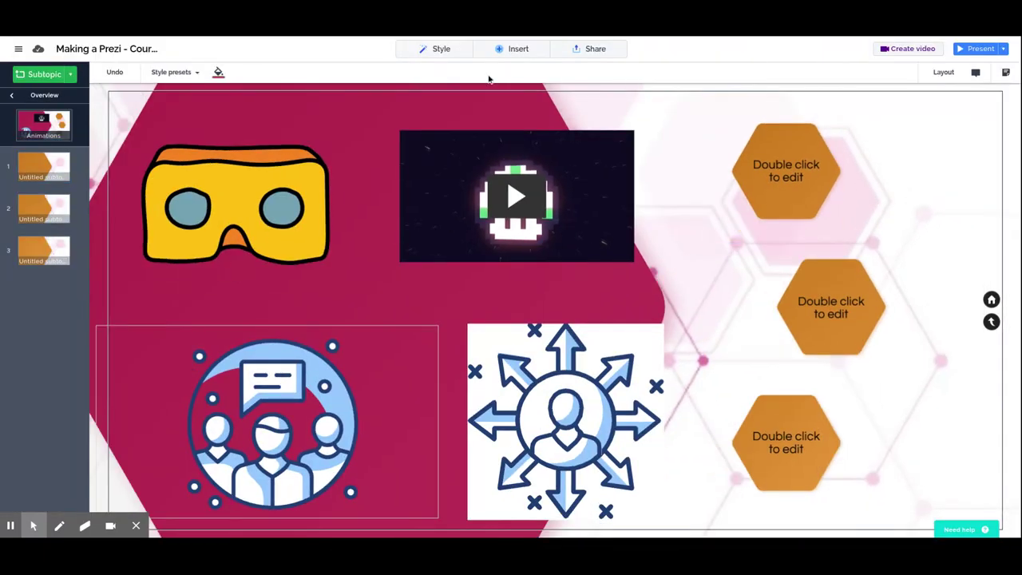
Step: In the Animations panel, remove step 7, the Zoom to Video animation
left_click(515, 49)
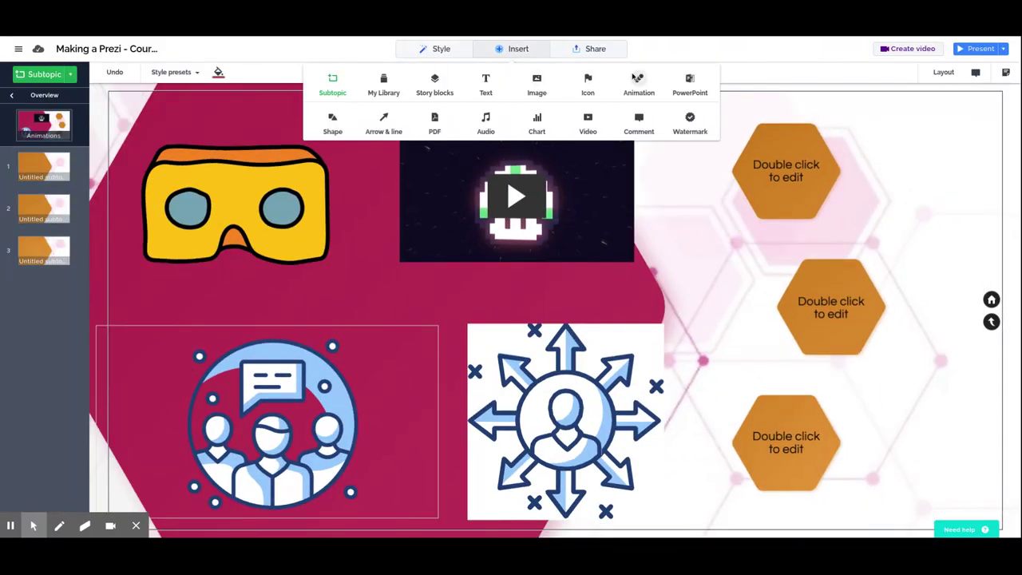
left_click(637, 80)
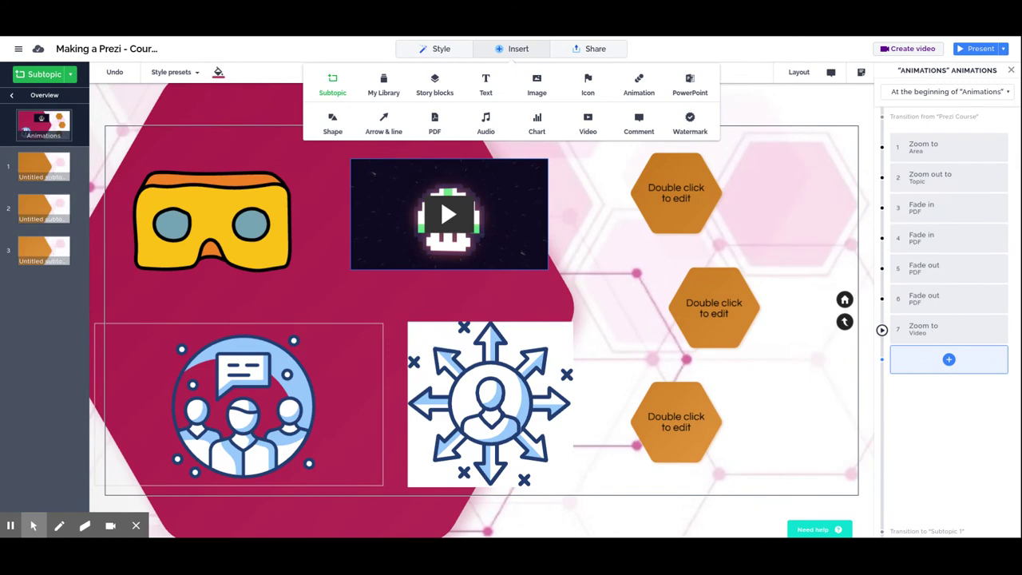
left_click(932, 332)
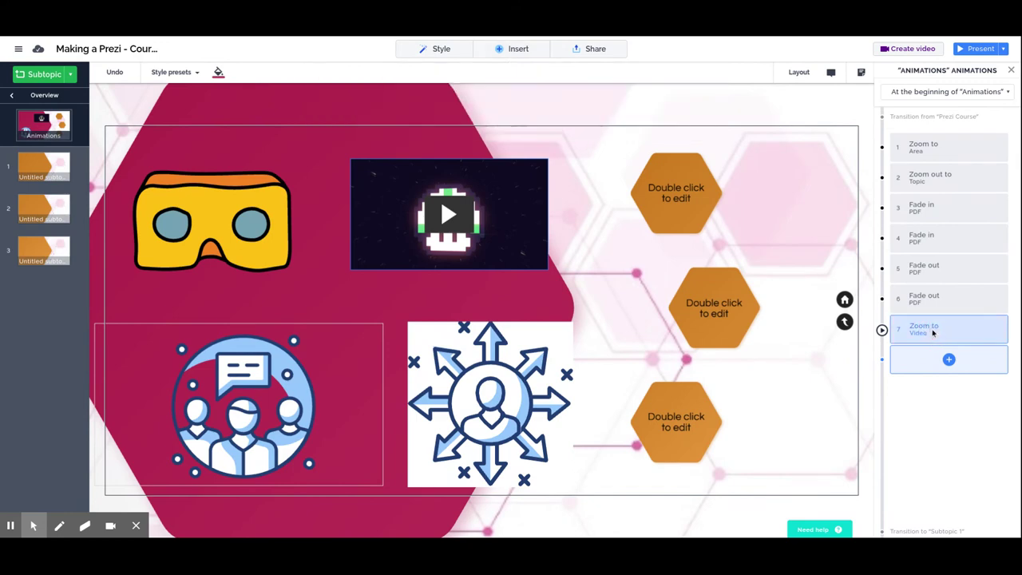
right_click(932, 332)
left_click(946, 364)
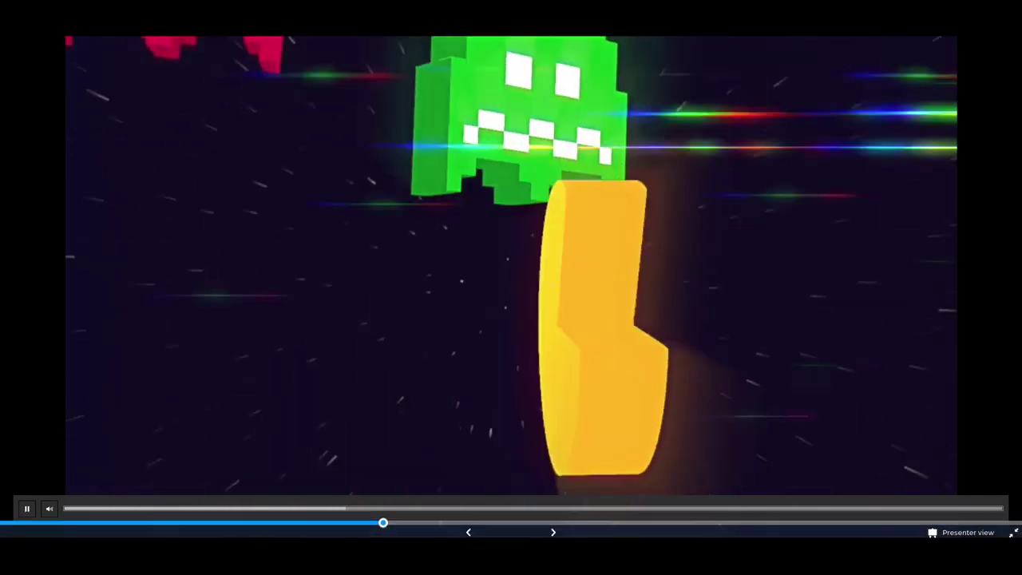
Step: Close the full-screen video to return to the whole Animations topic view
left_click(553, 530)
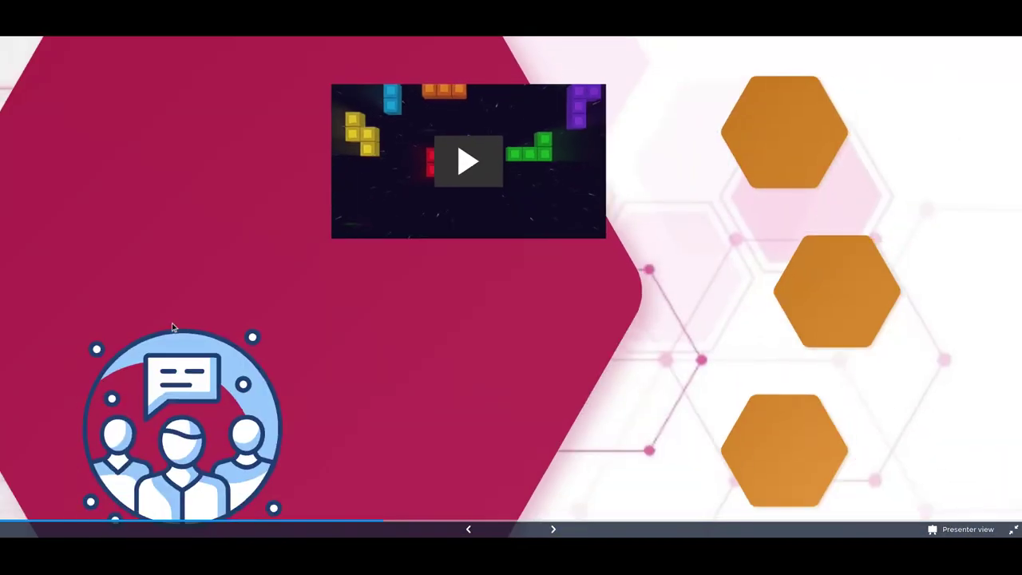